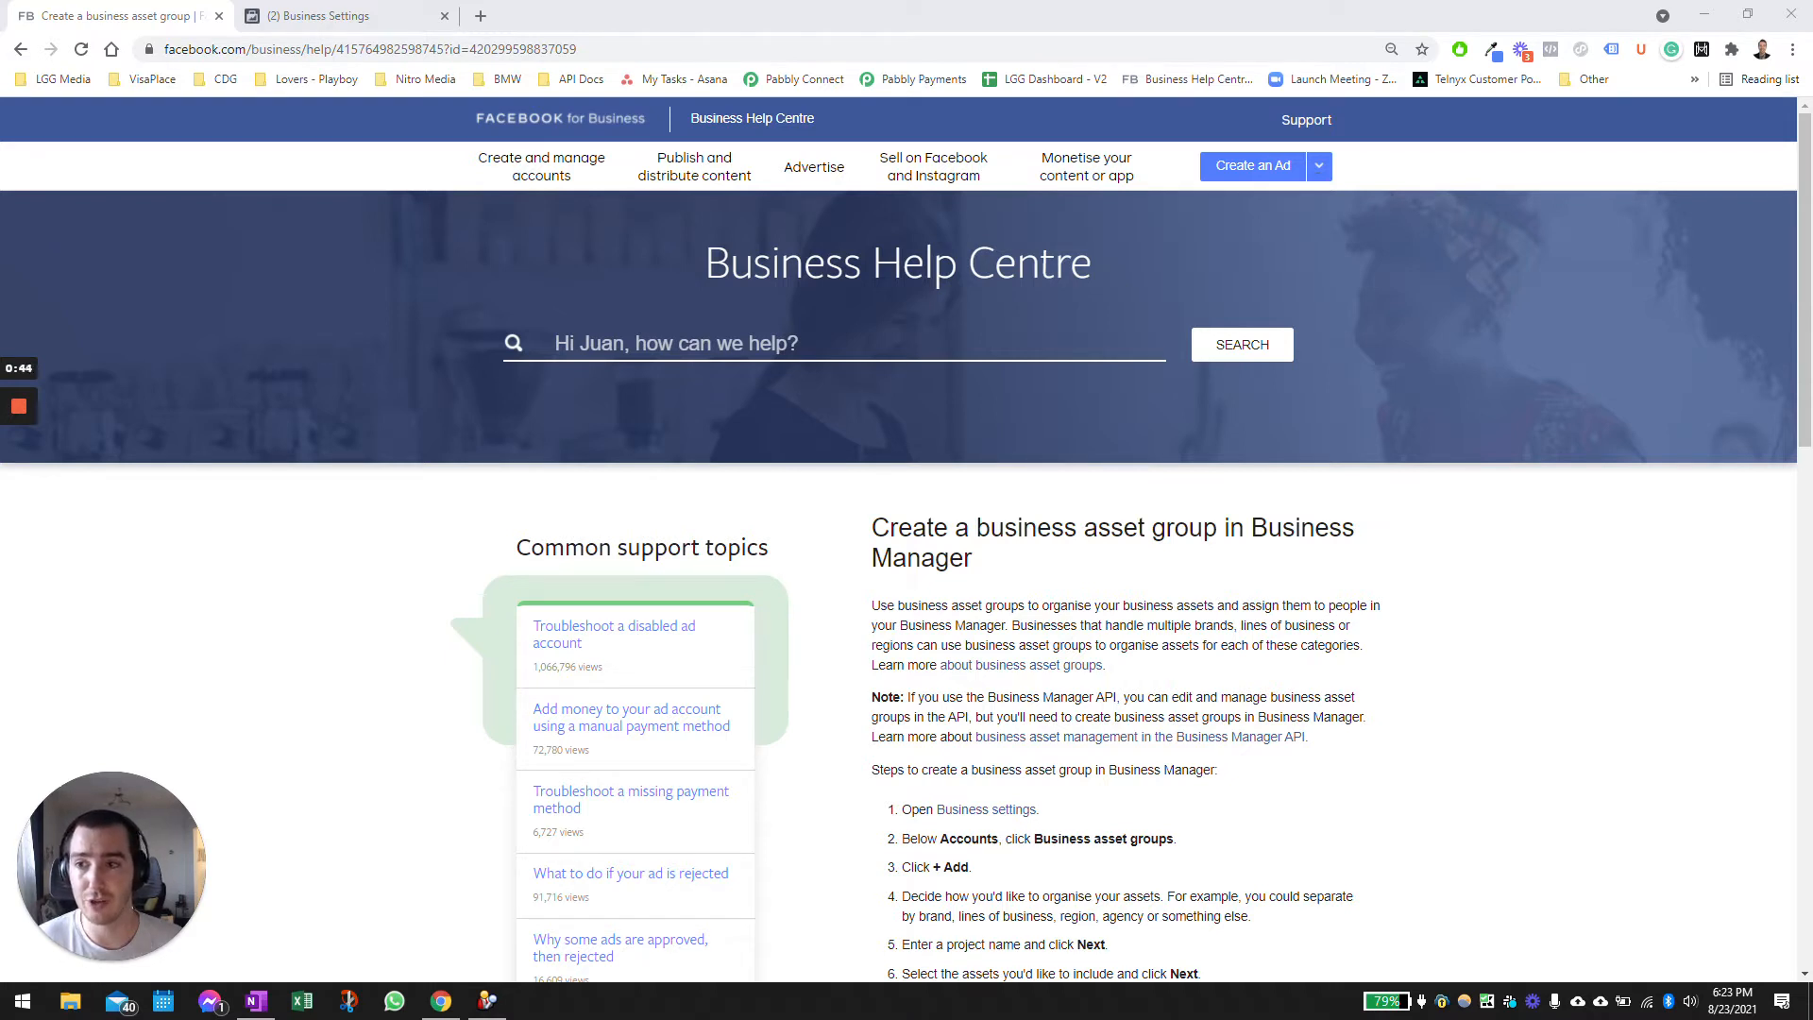
- Switch to Business settings and look through the list of available business accounts without changing the current one
{"action": "left_click", "coordinate": [326, 15]}
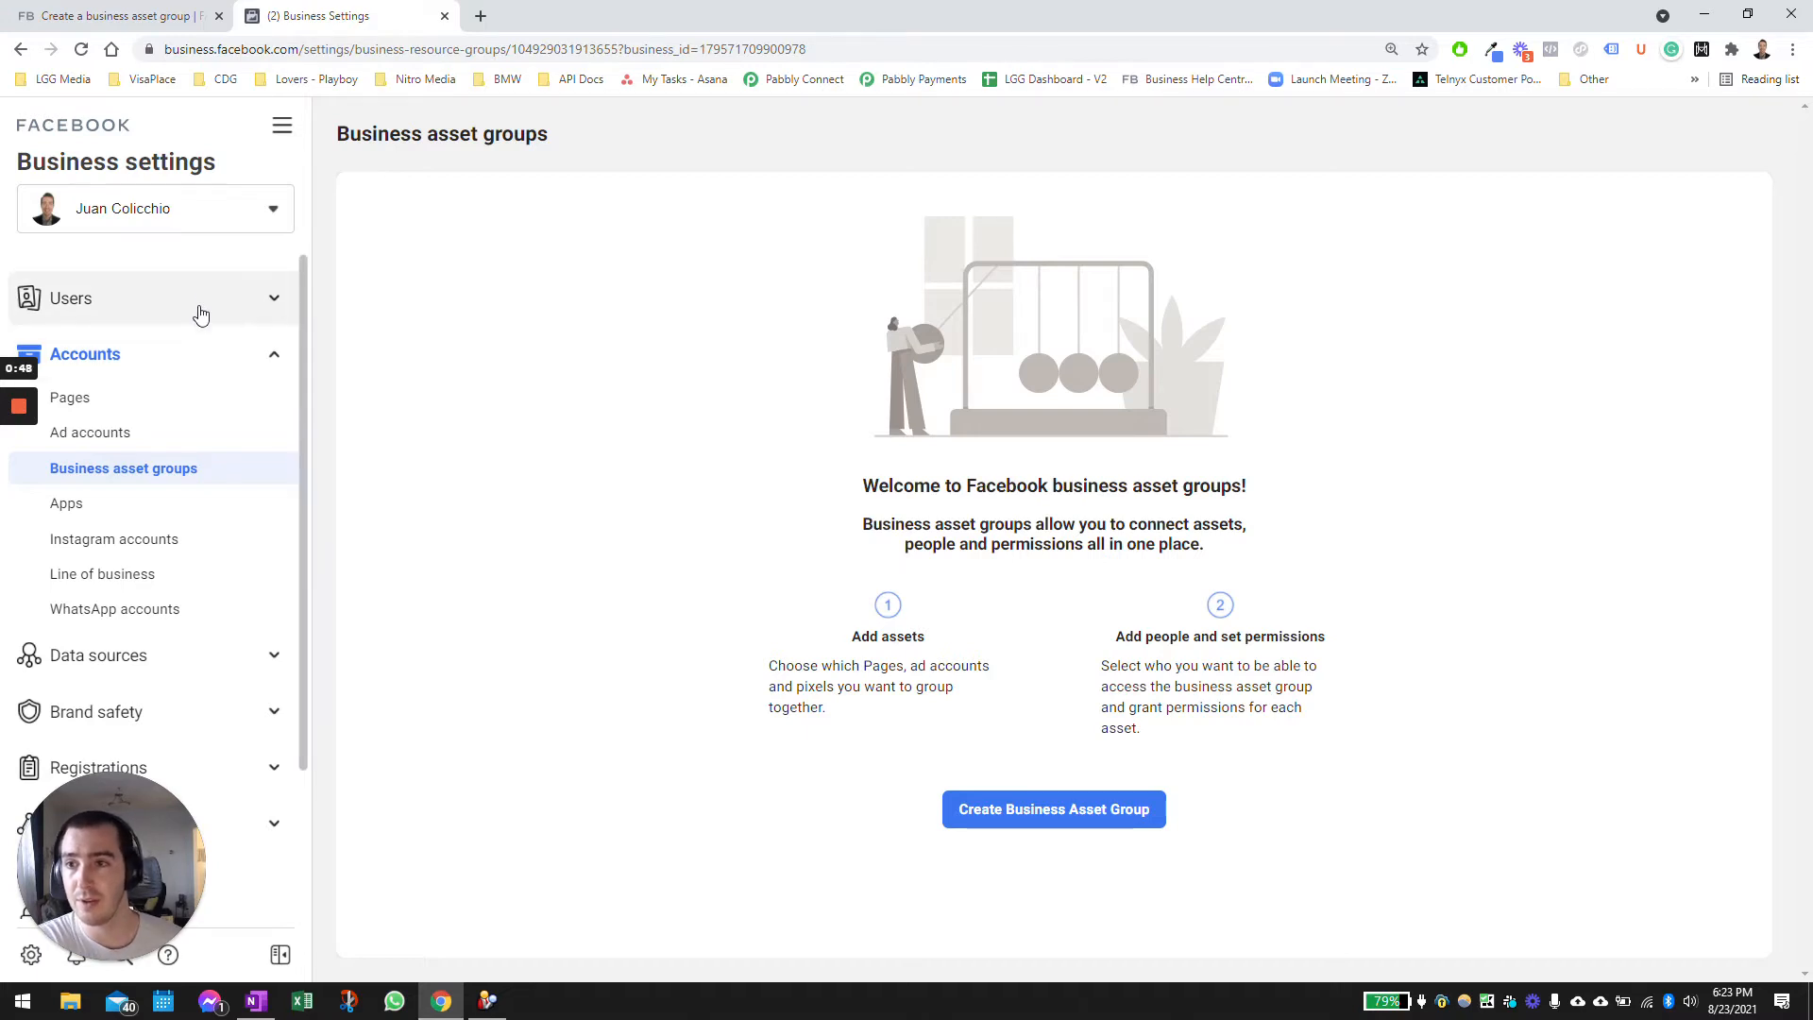
{"action": "left_click", "coordinate": [234, 217]}
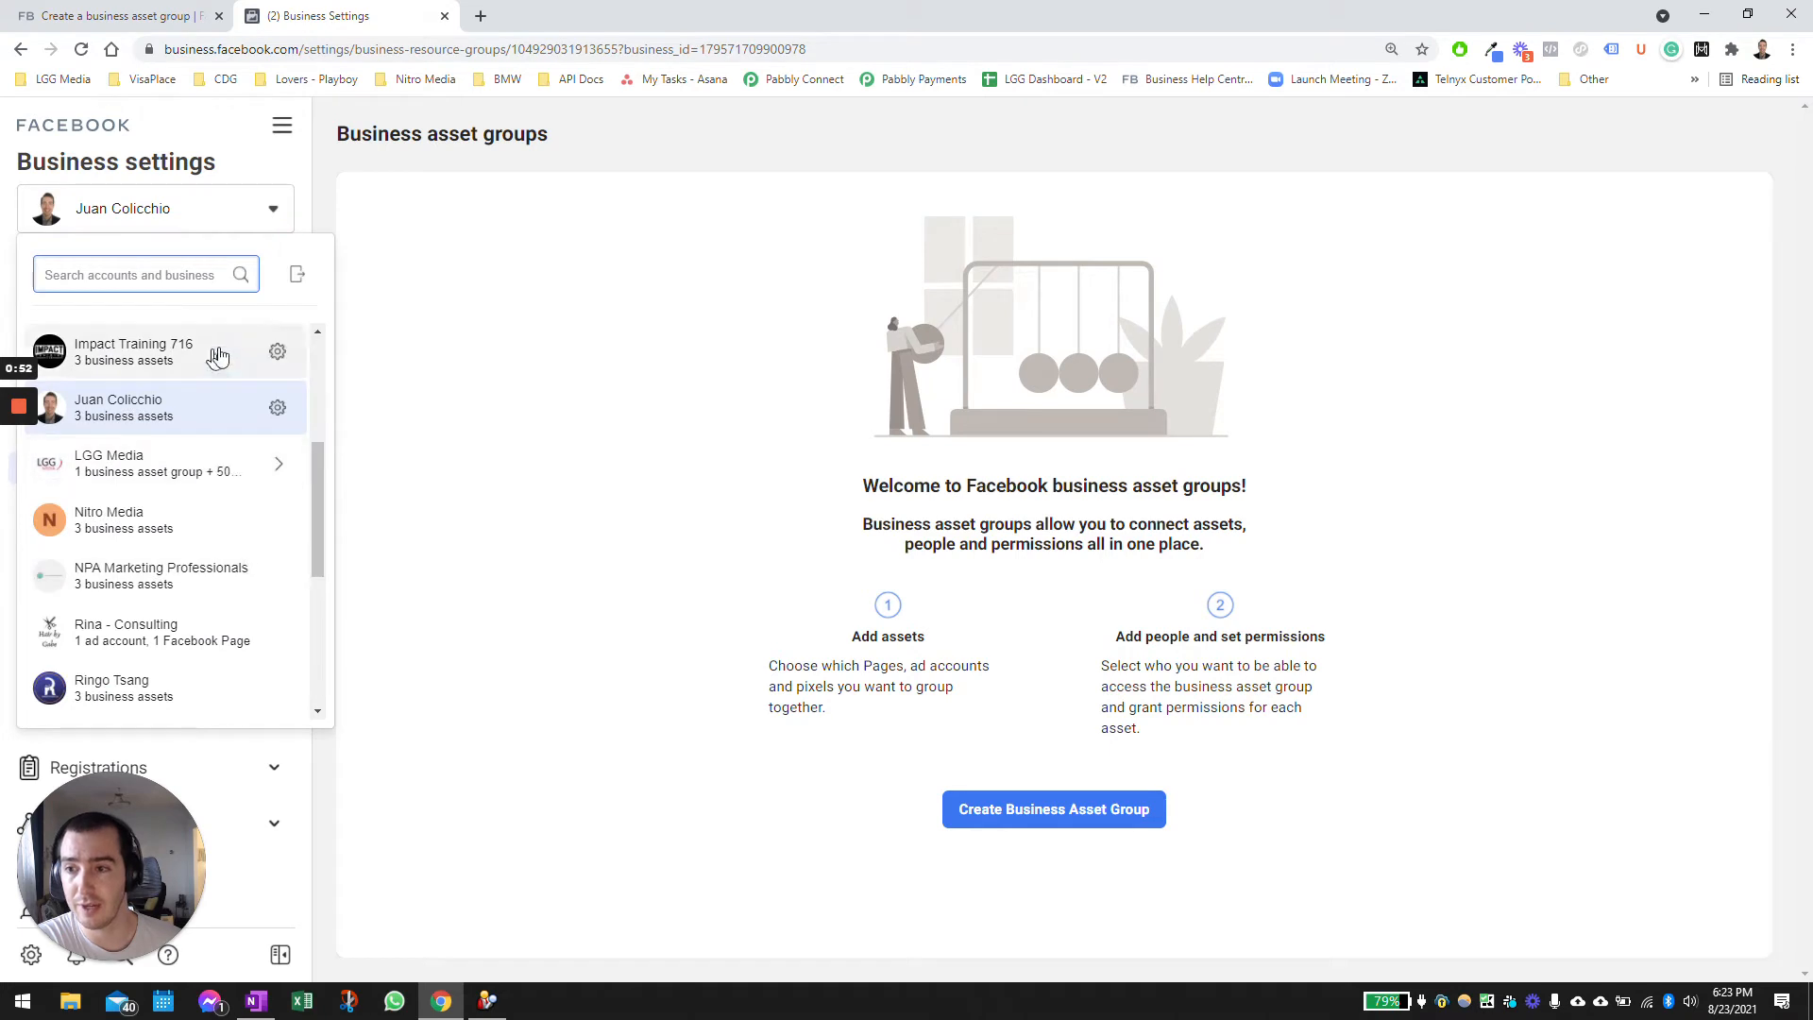
{"action": "scroll", "coordinate": [269, 392], "scroll_direction": "up", "scroll_amount": 2}
{"action": "scroll", "coordinate": [222, 444], "scroll_direction": "down", "scroll_amount": 2}
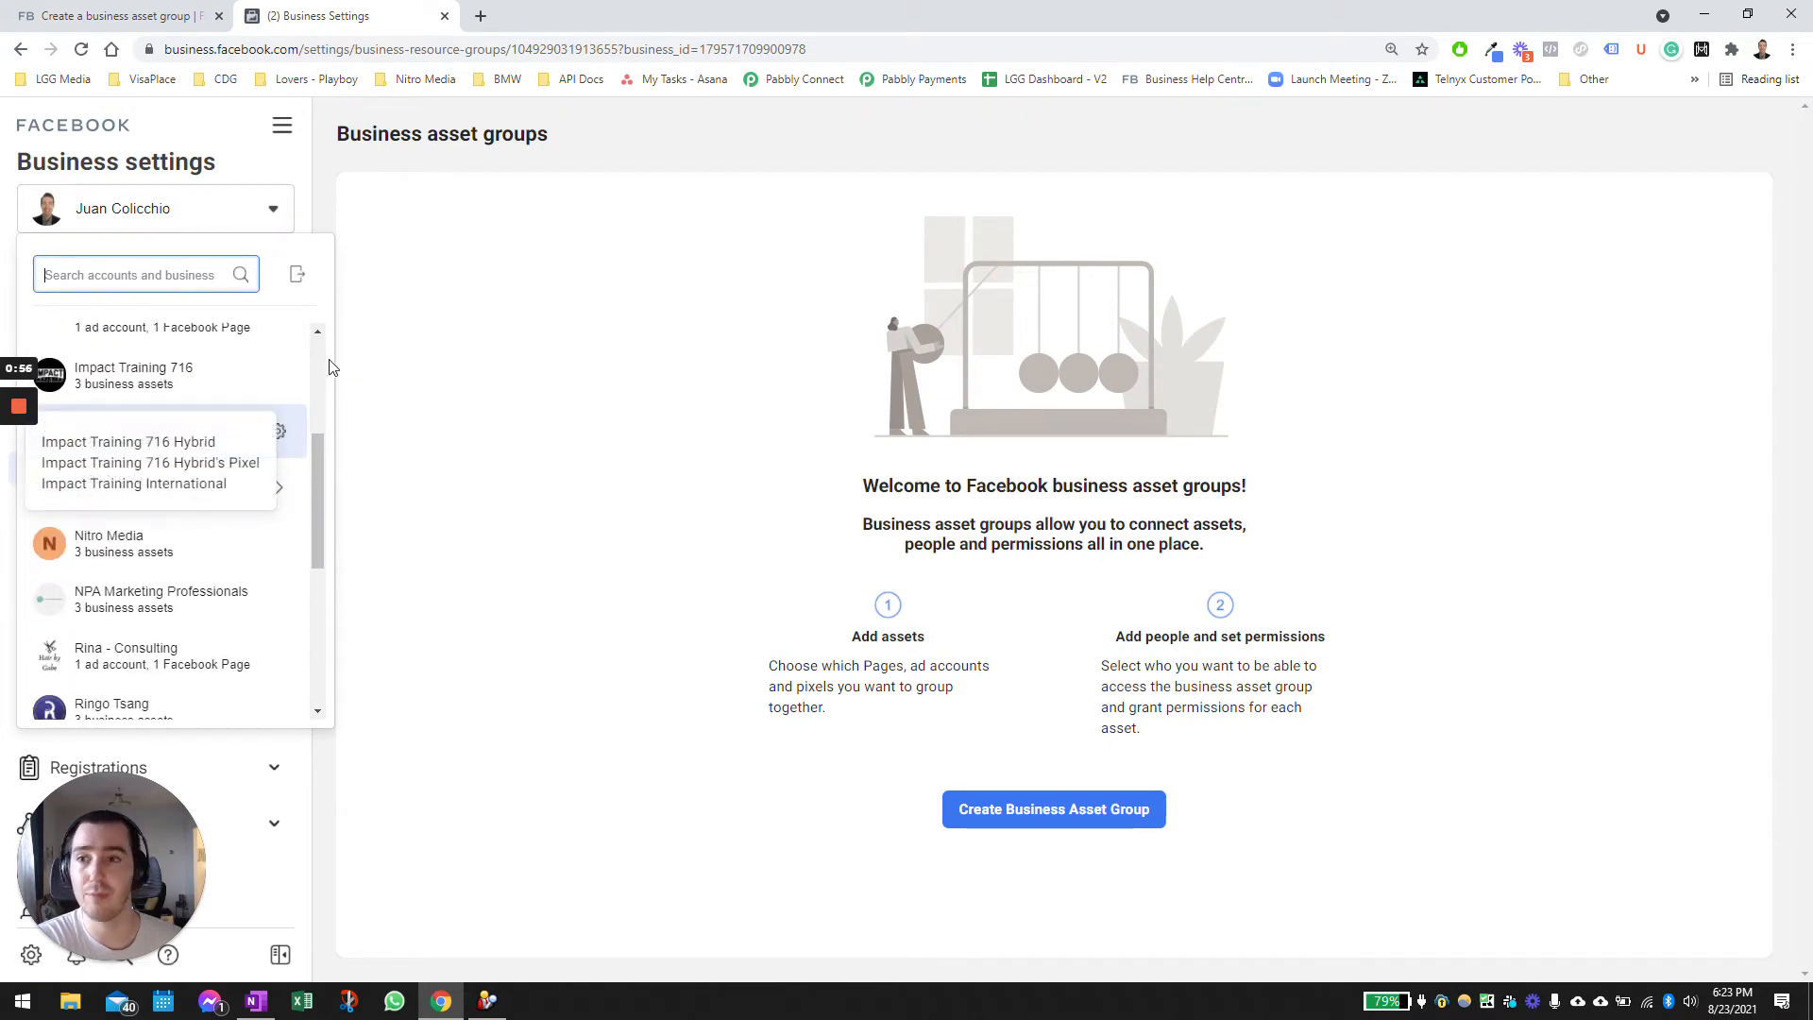
{"action": "left_click", "coordinate": [450, 370]}
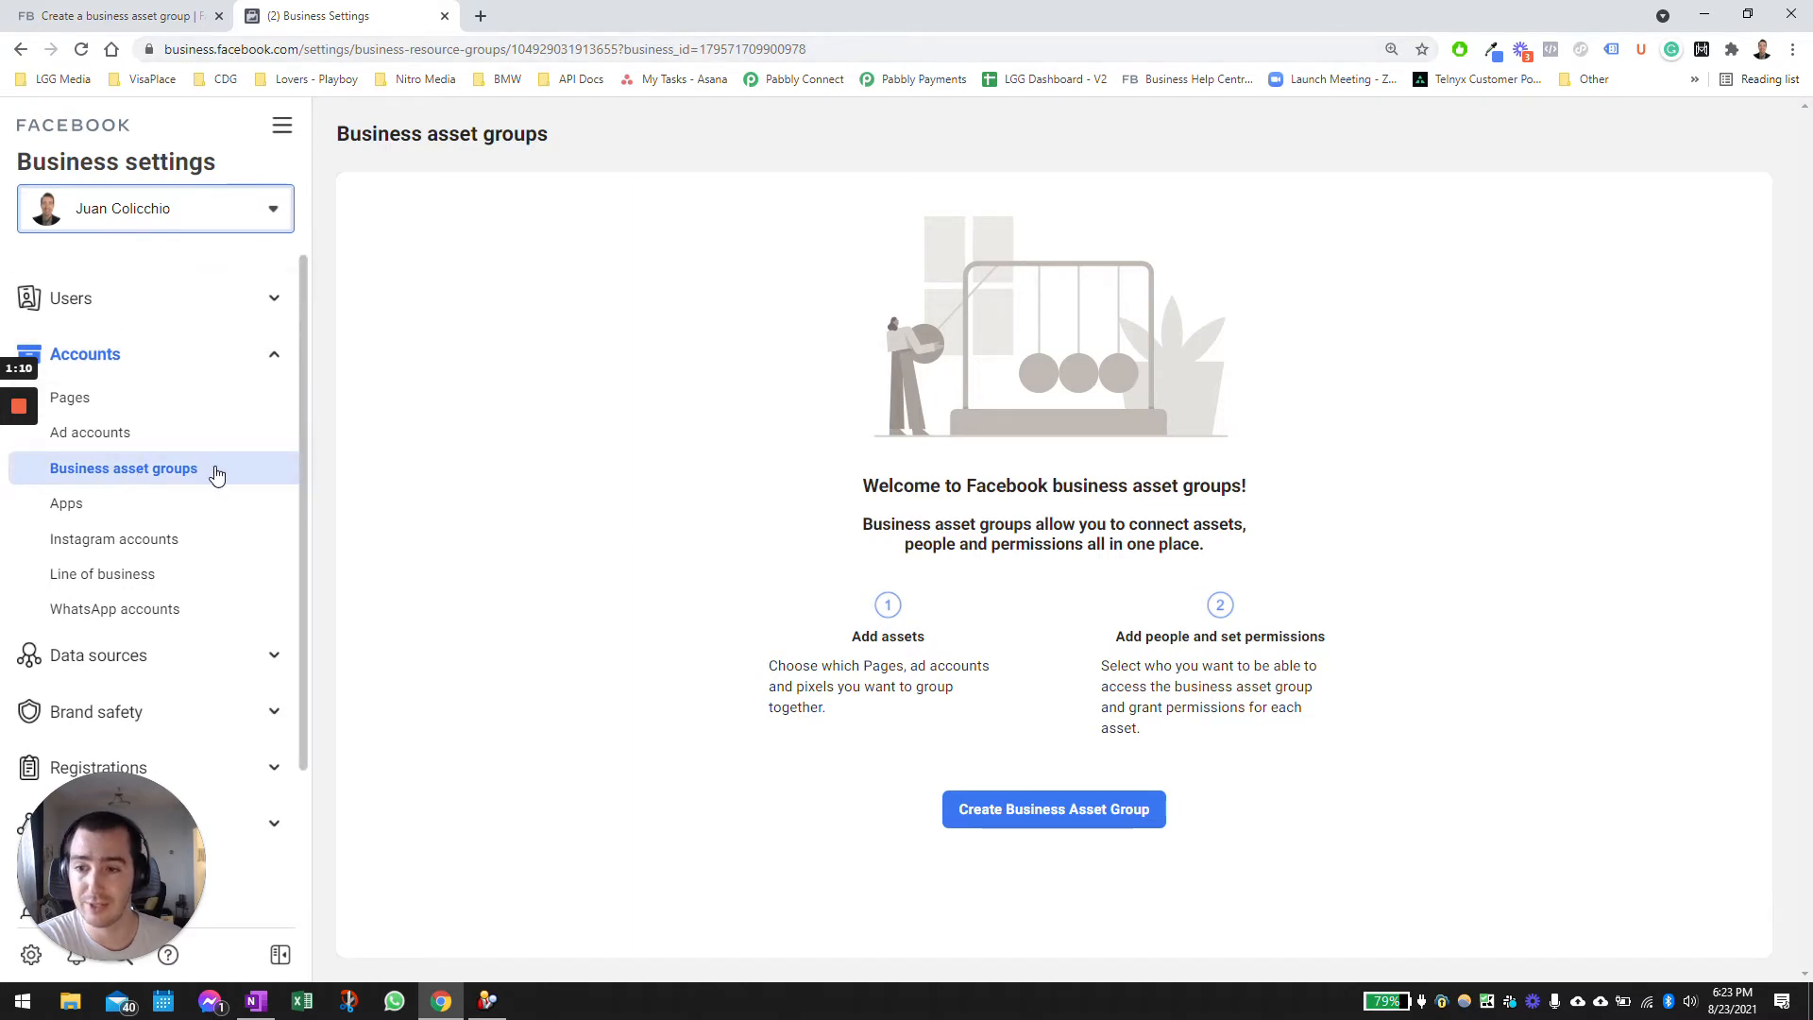
- Start a business asset group organised as Agency, naming it with the owner's first name followed by "Test Business Assets"
{"action": "left_click", "coordinate": [1046, 820]}
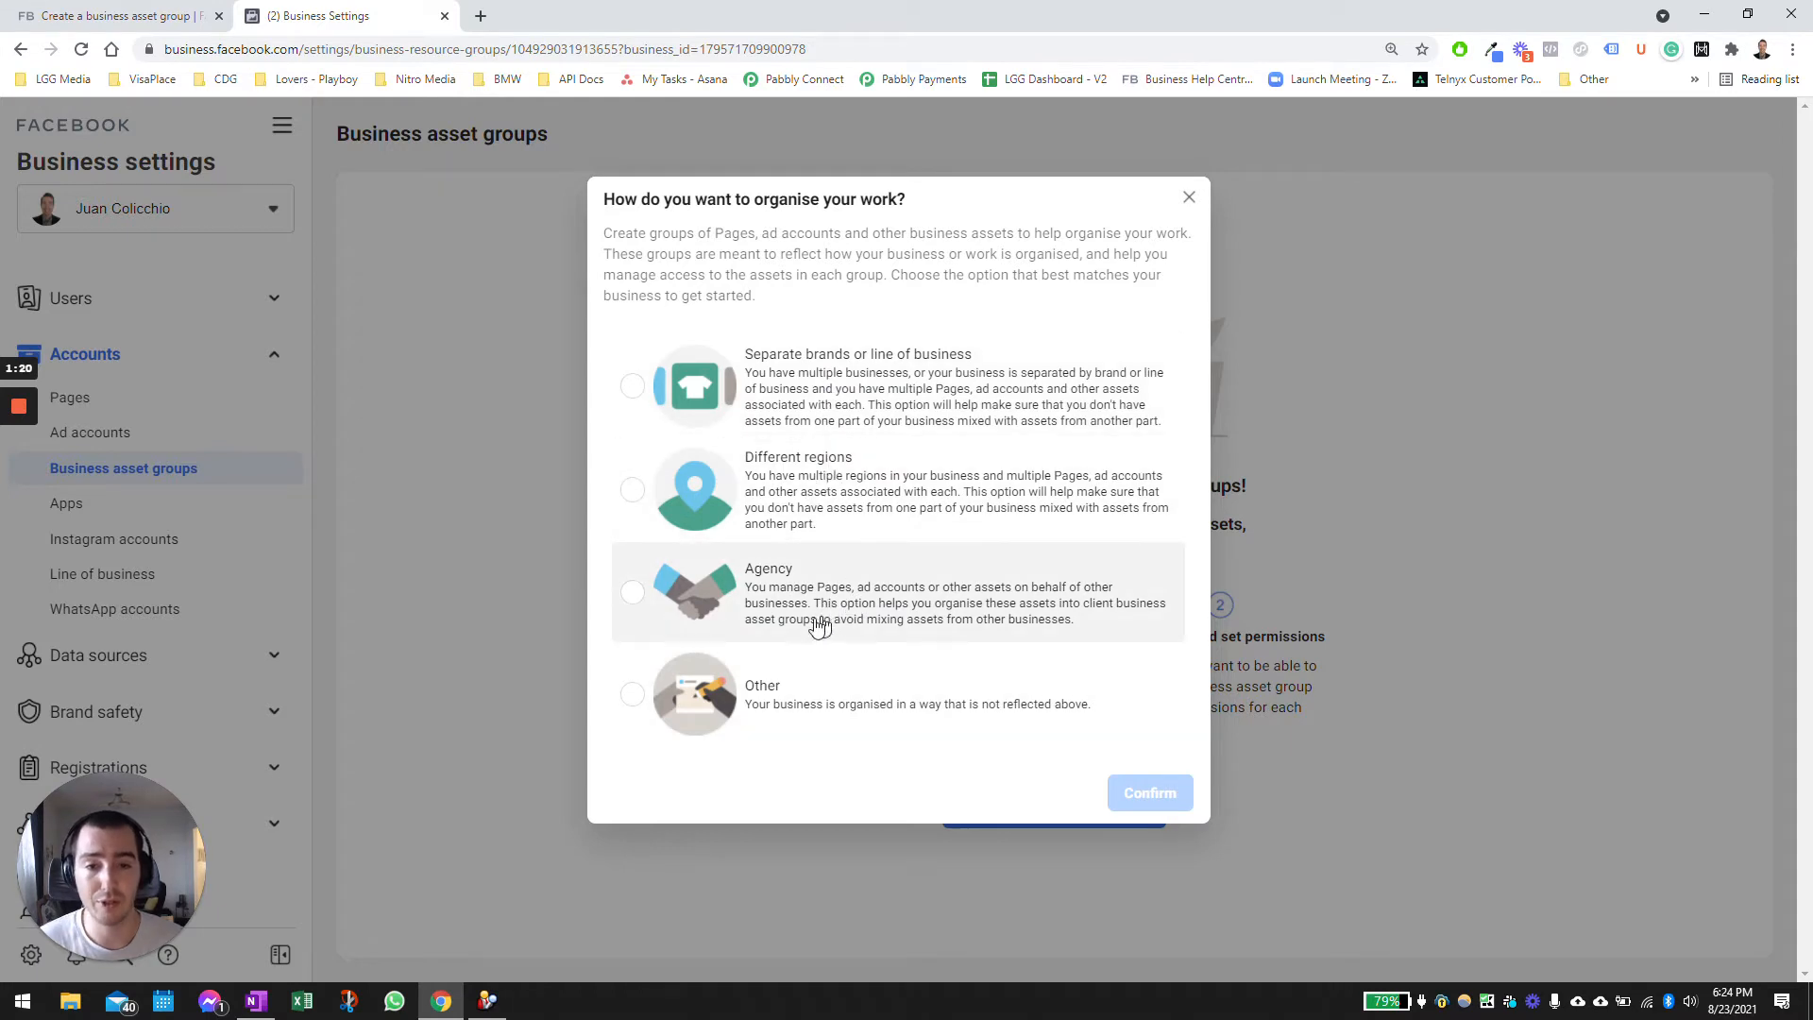
{"action": "left_click", "coordinate": [780, 595]}
{"action": "left_click", "coordinate": [1156, 789]}
{"action": "left_click", "coordinate": [810, 527]}
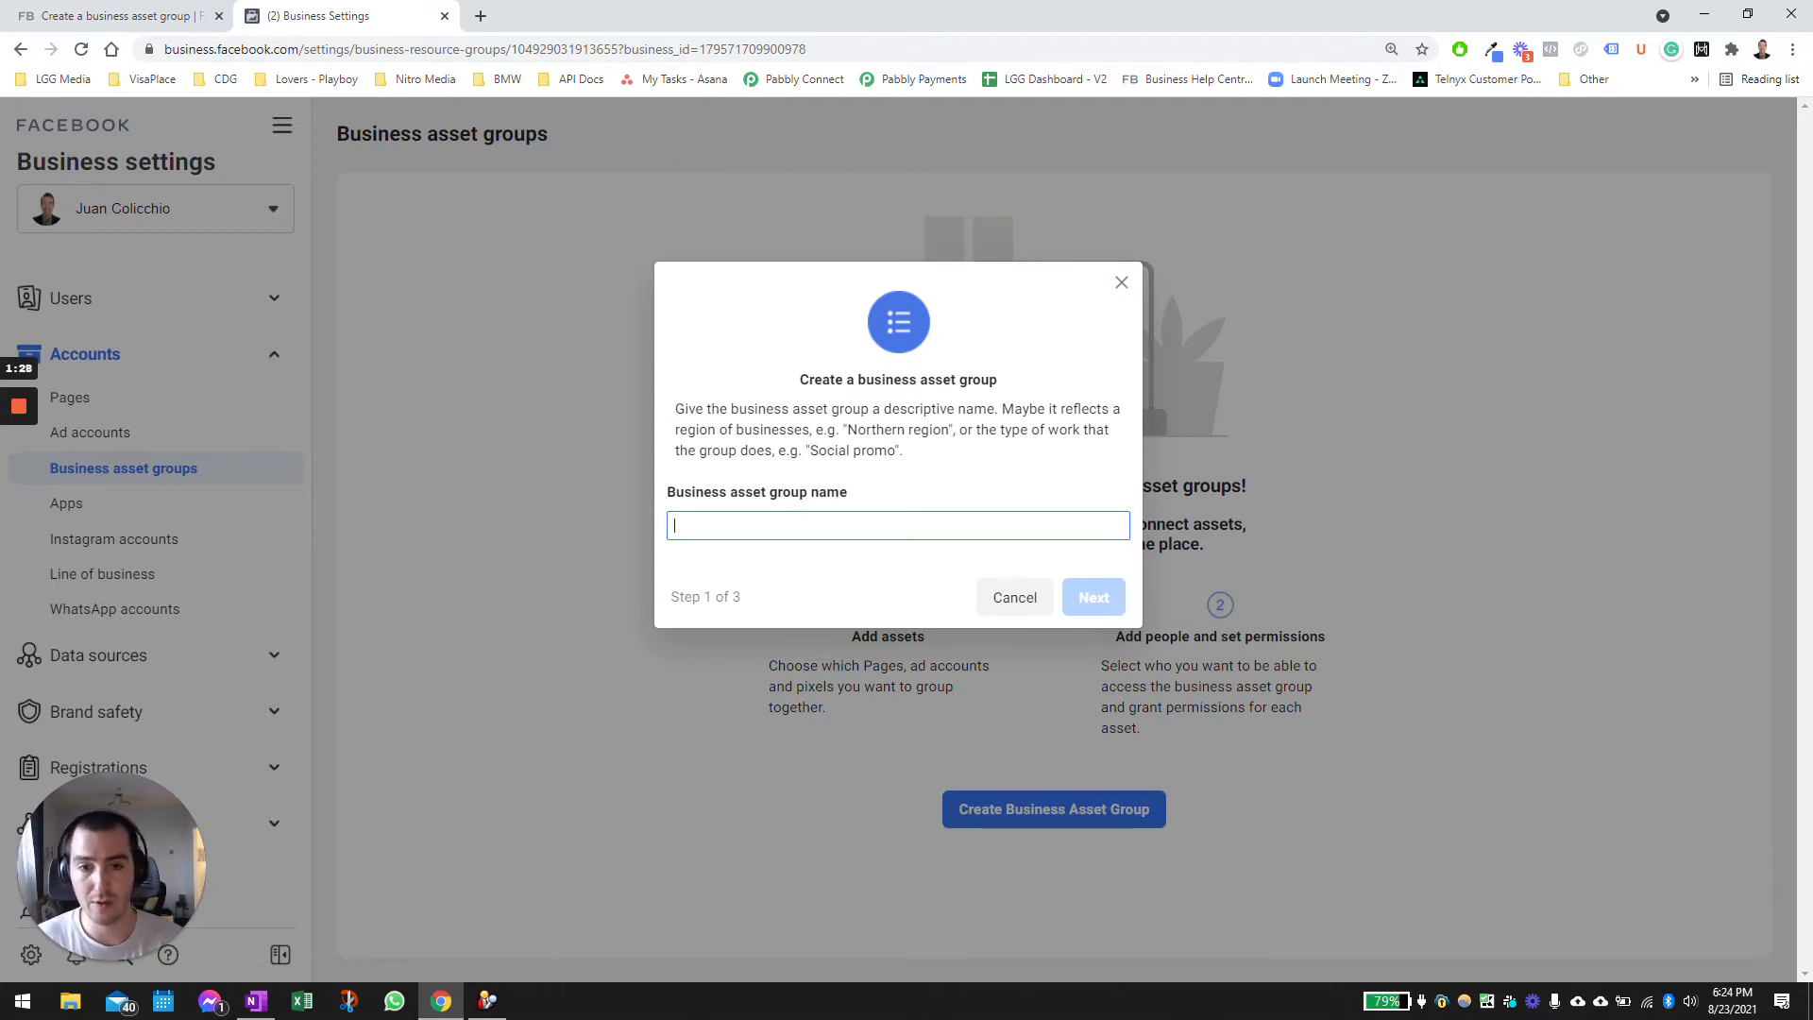
{"action": "type", "text": "Juan Test Business Assets"}
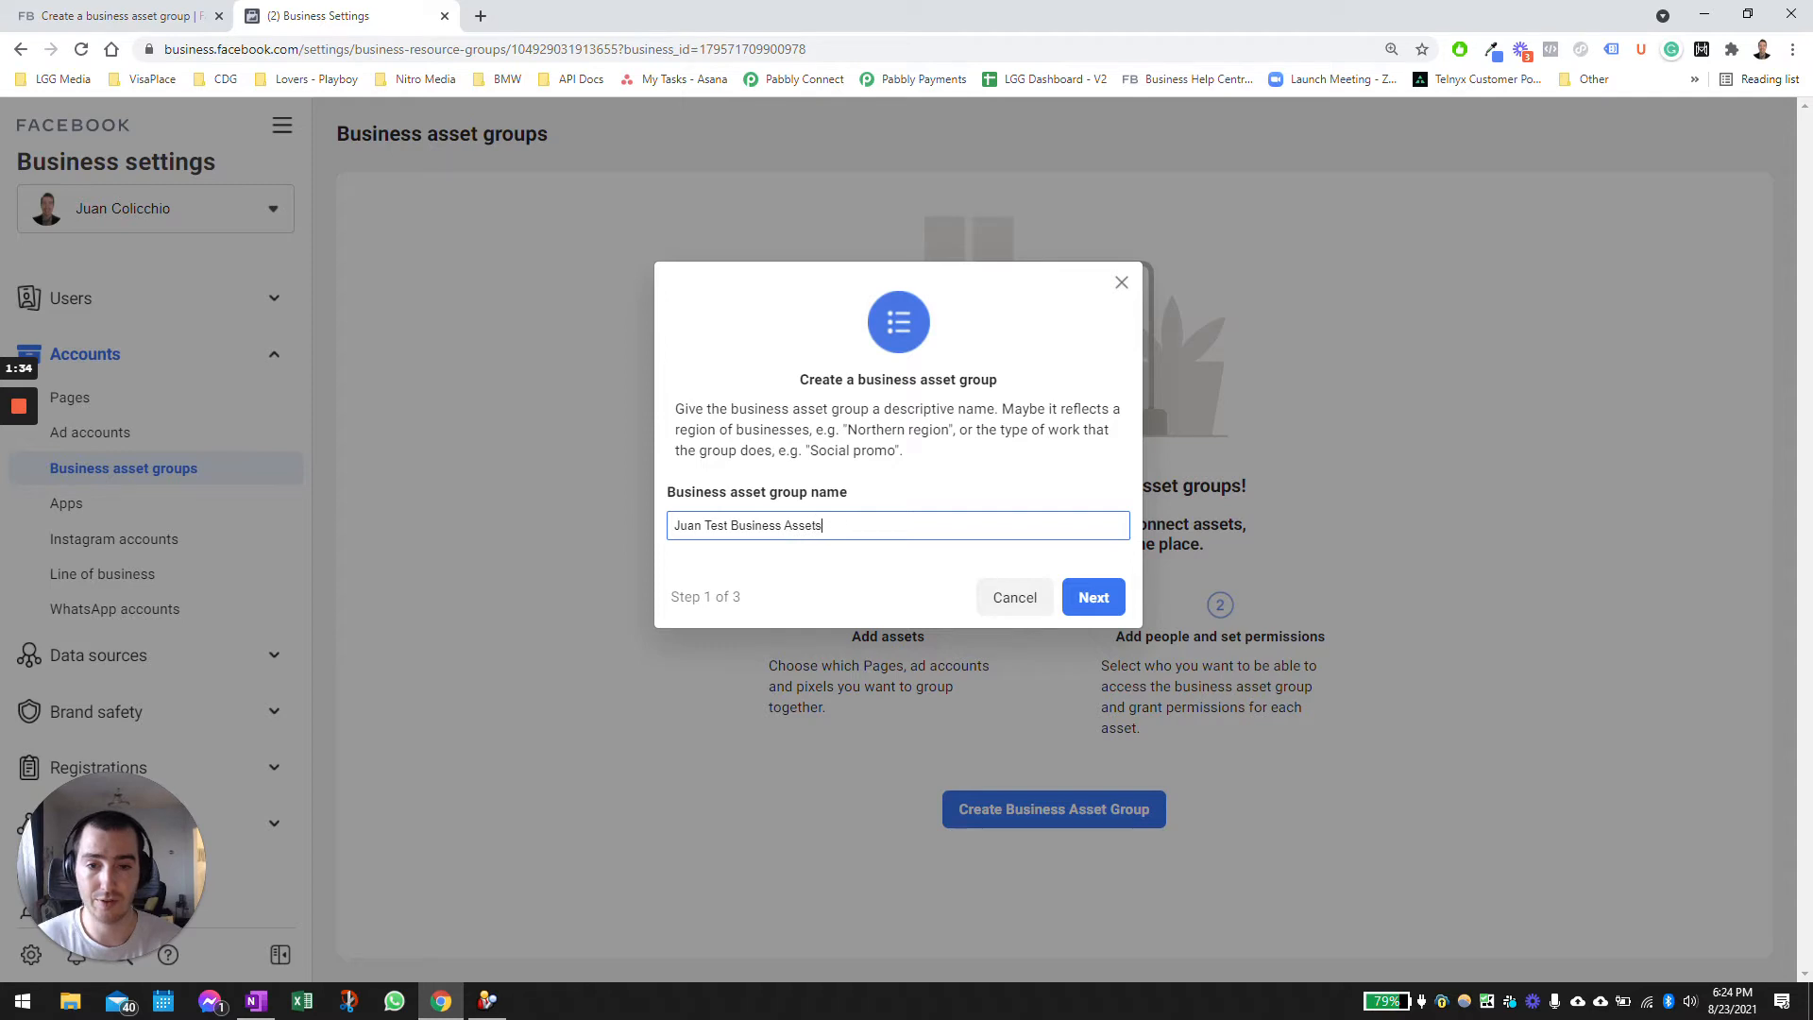
{"action": "left_click", "coordinate": [1092, 597]}
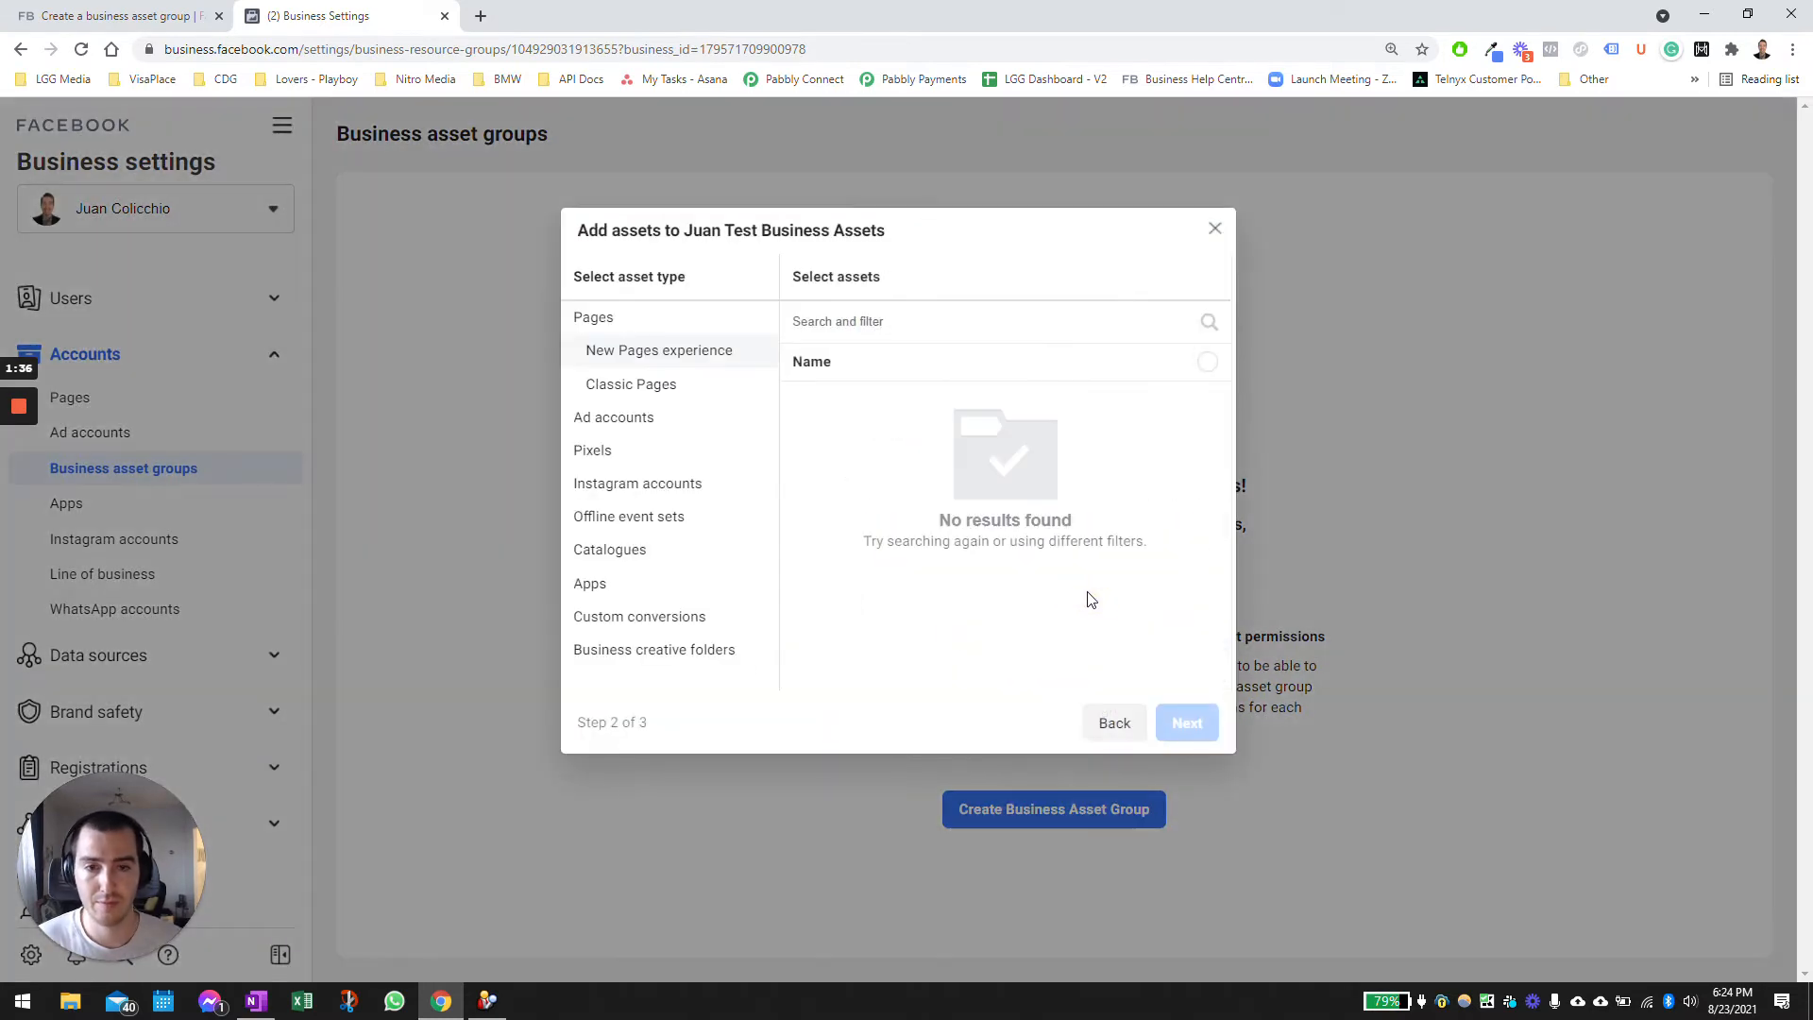
- Select the listed classic Page, Ad Account #1 and the listed pixel as assets for the group
{"action": "left_click", "coordinate": [667, 387]}
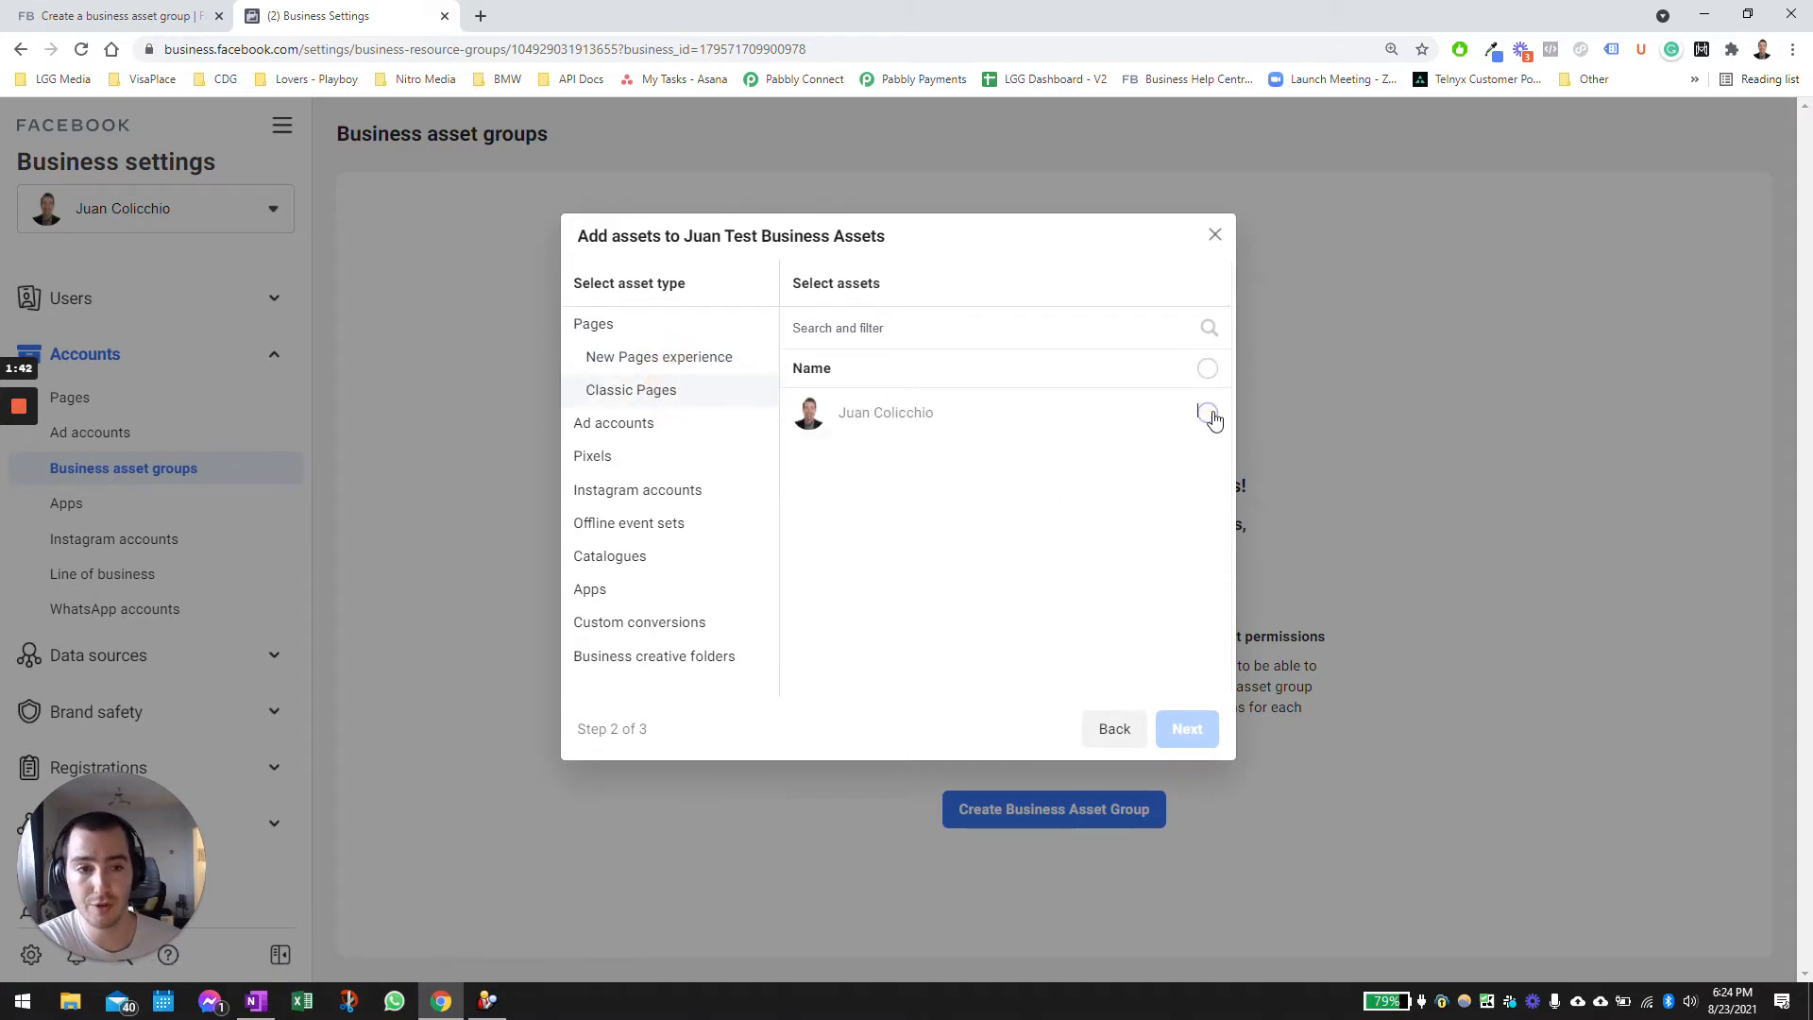
{"action": "left_click", "coordinate": [1208, 412]}
{"action": "left_click", "coordinate": [677, 428]}
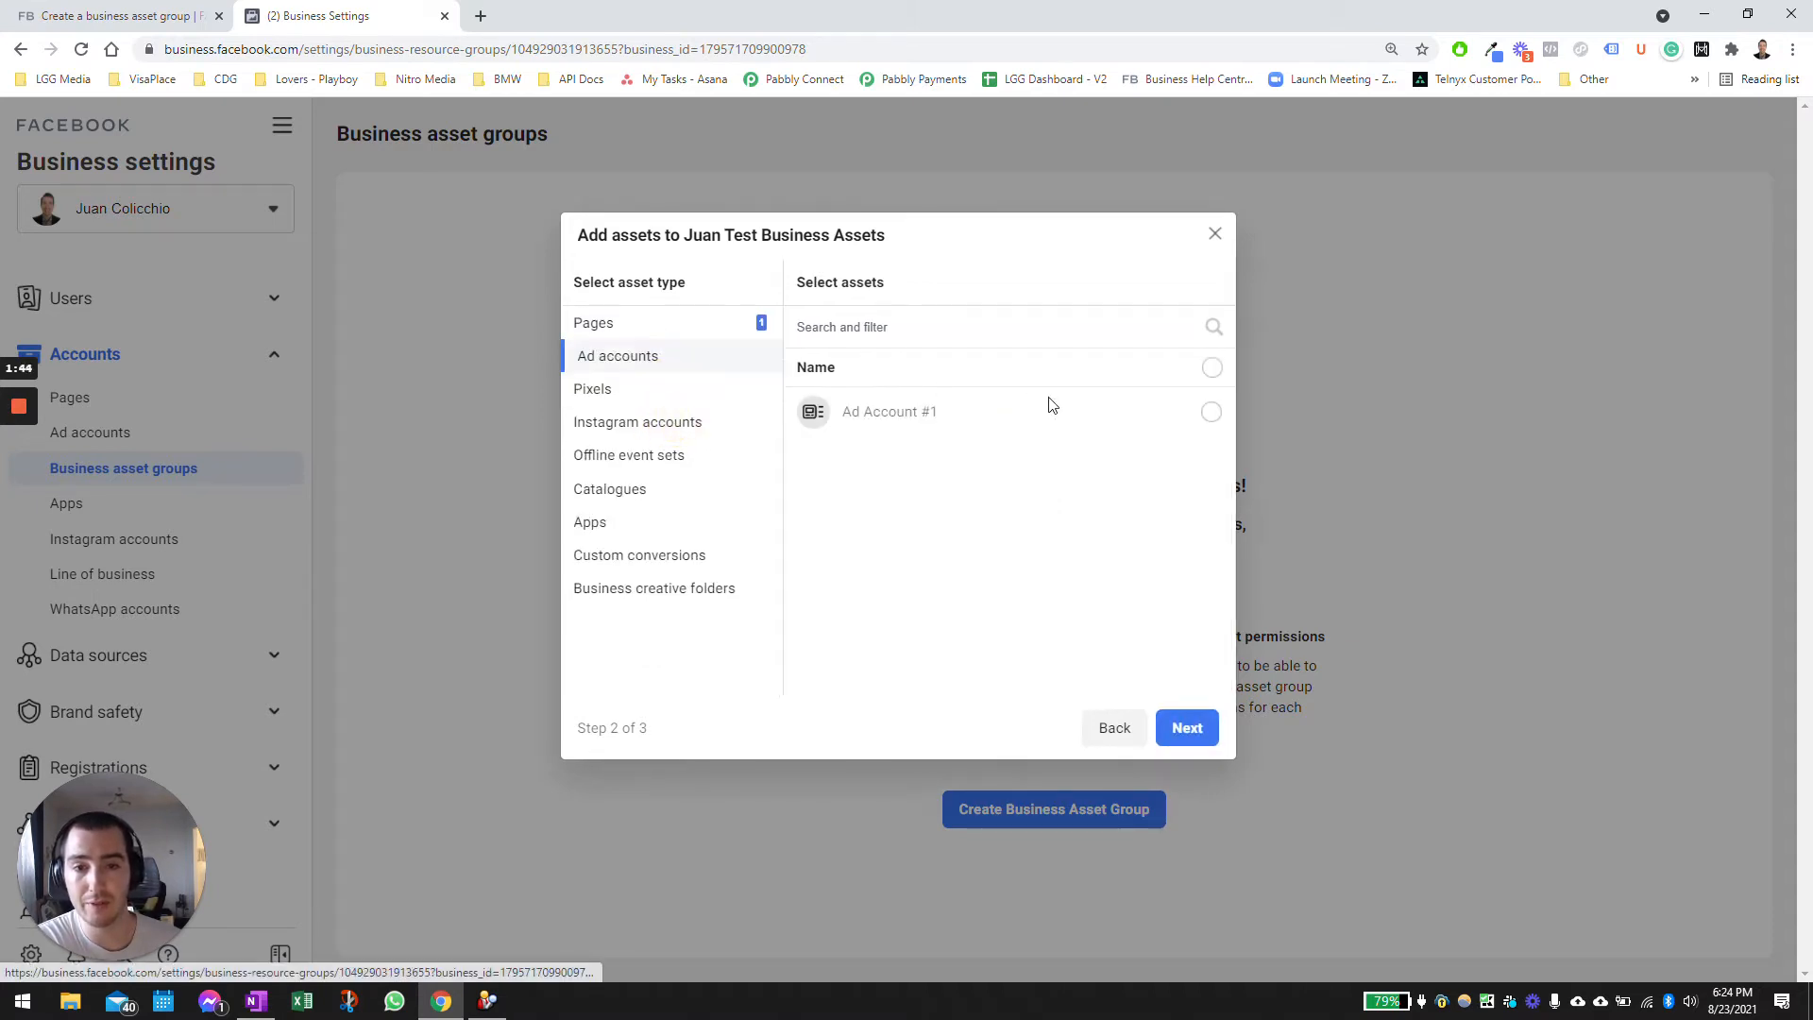
{"action": "left_click", "coordinate": [1210, 423]}
{"action": "left_click", "coordinate": [629, 394]}
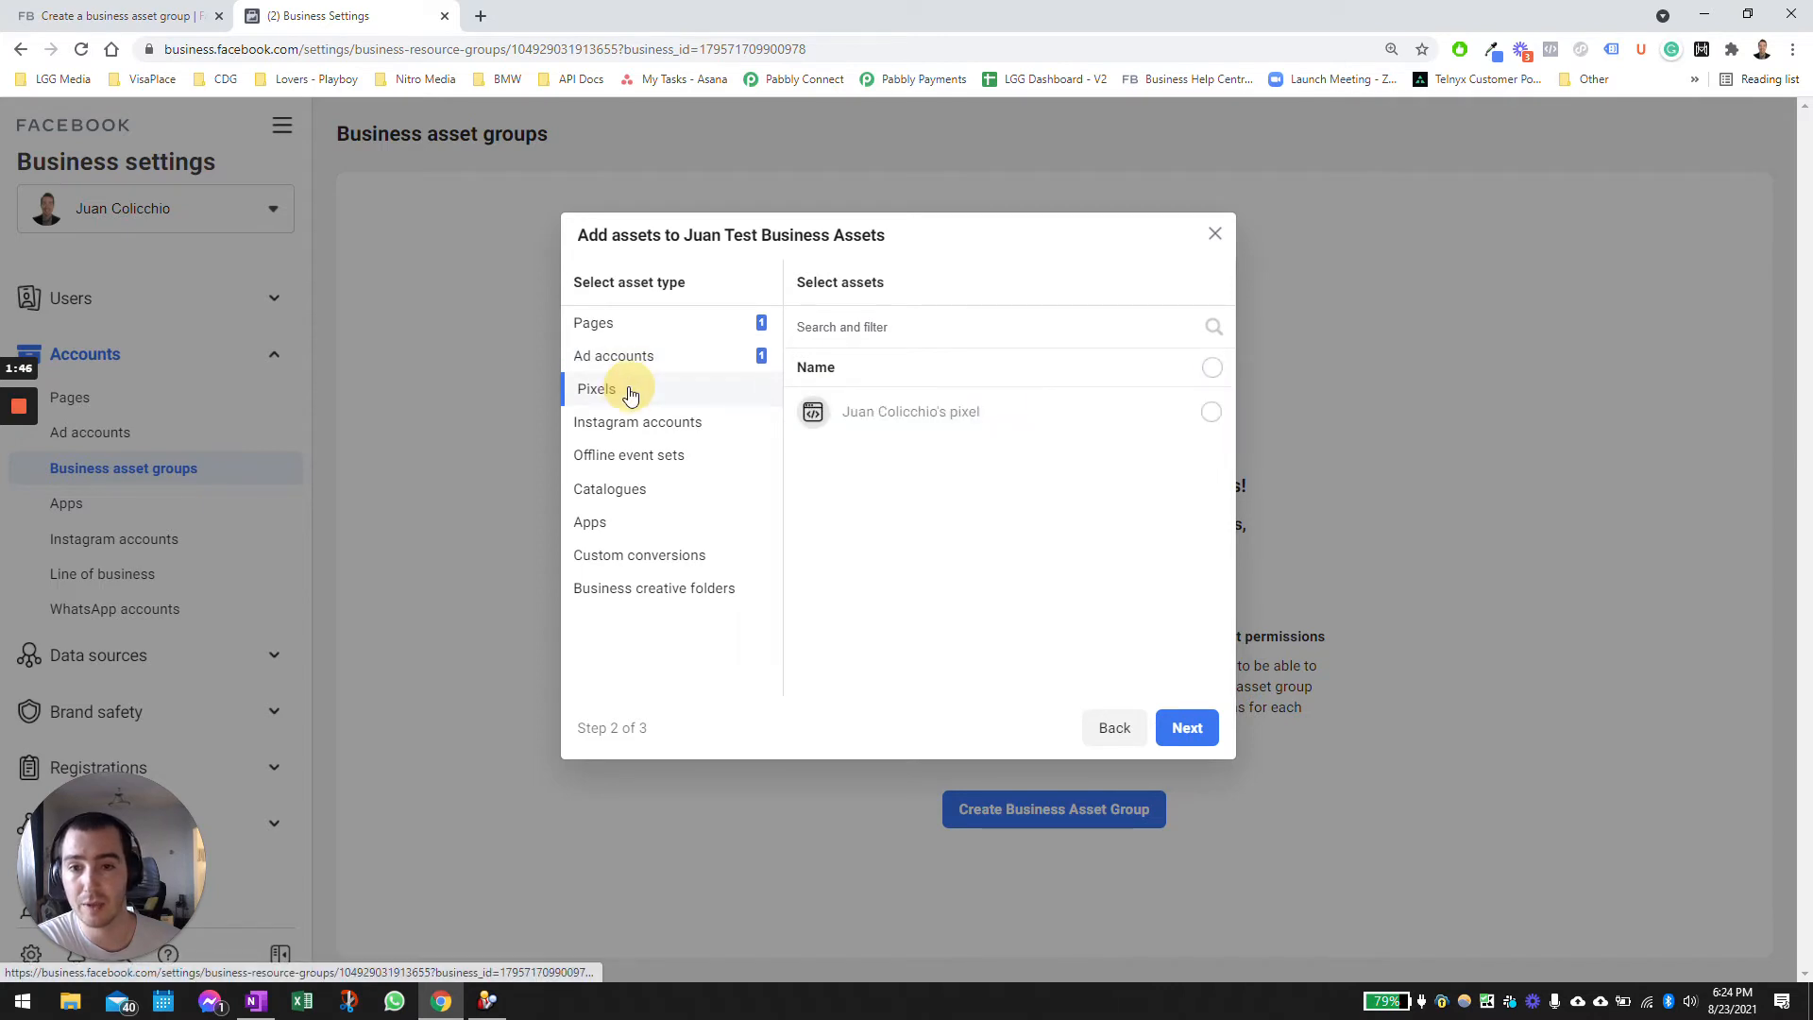
{"action": "left_click", "coordinate": [1212, 415]}
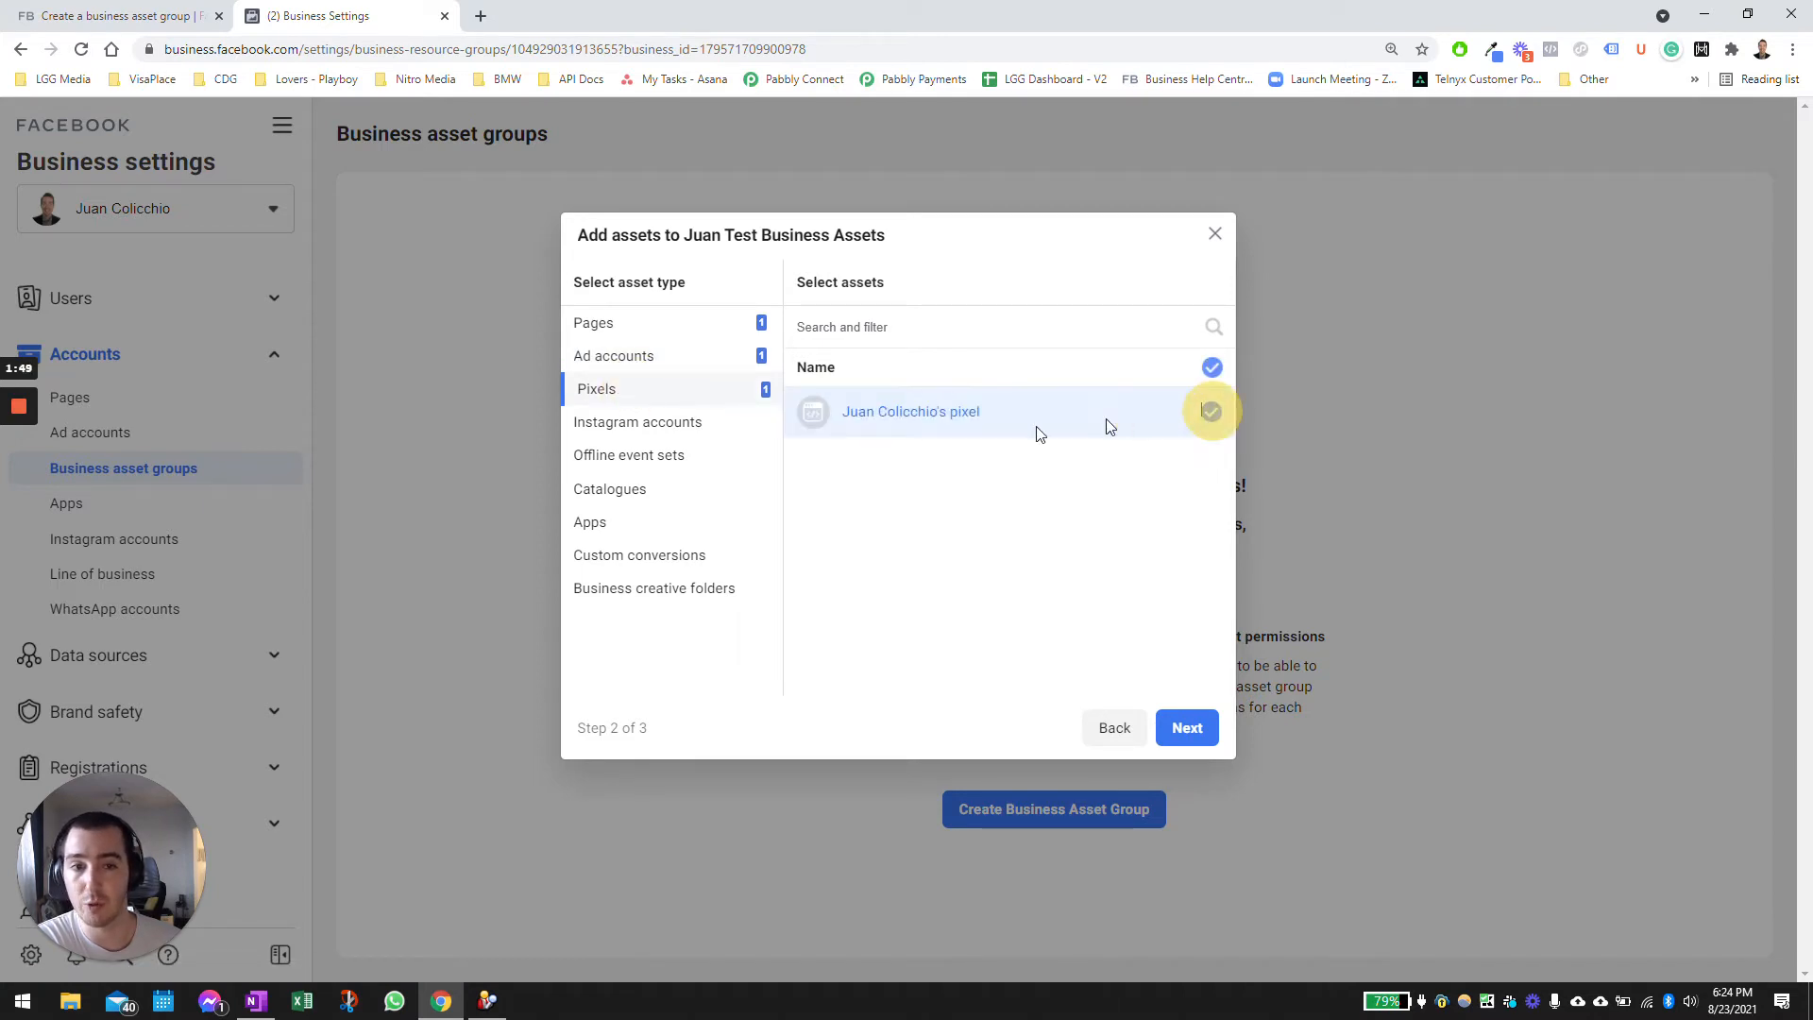
- Look through Instagram accounts, offline event sets, catalogues, apps, custom conversions and business creative folders, and return to the Pages asset type
{"action": "left_click", "coordinate": [638, 427]}
{"action": "mouse_move", "coordinate": [850, 416]}
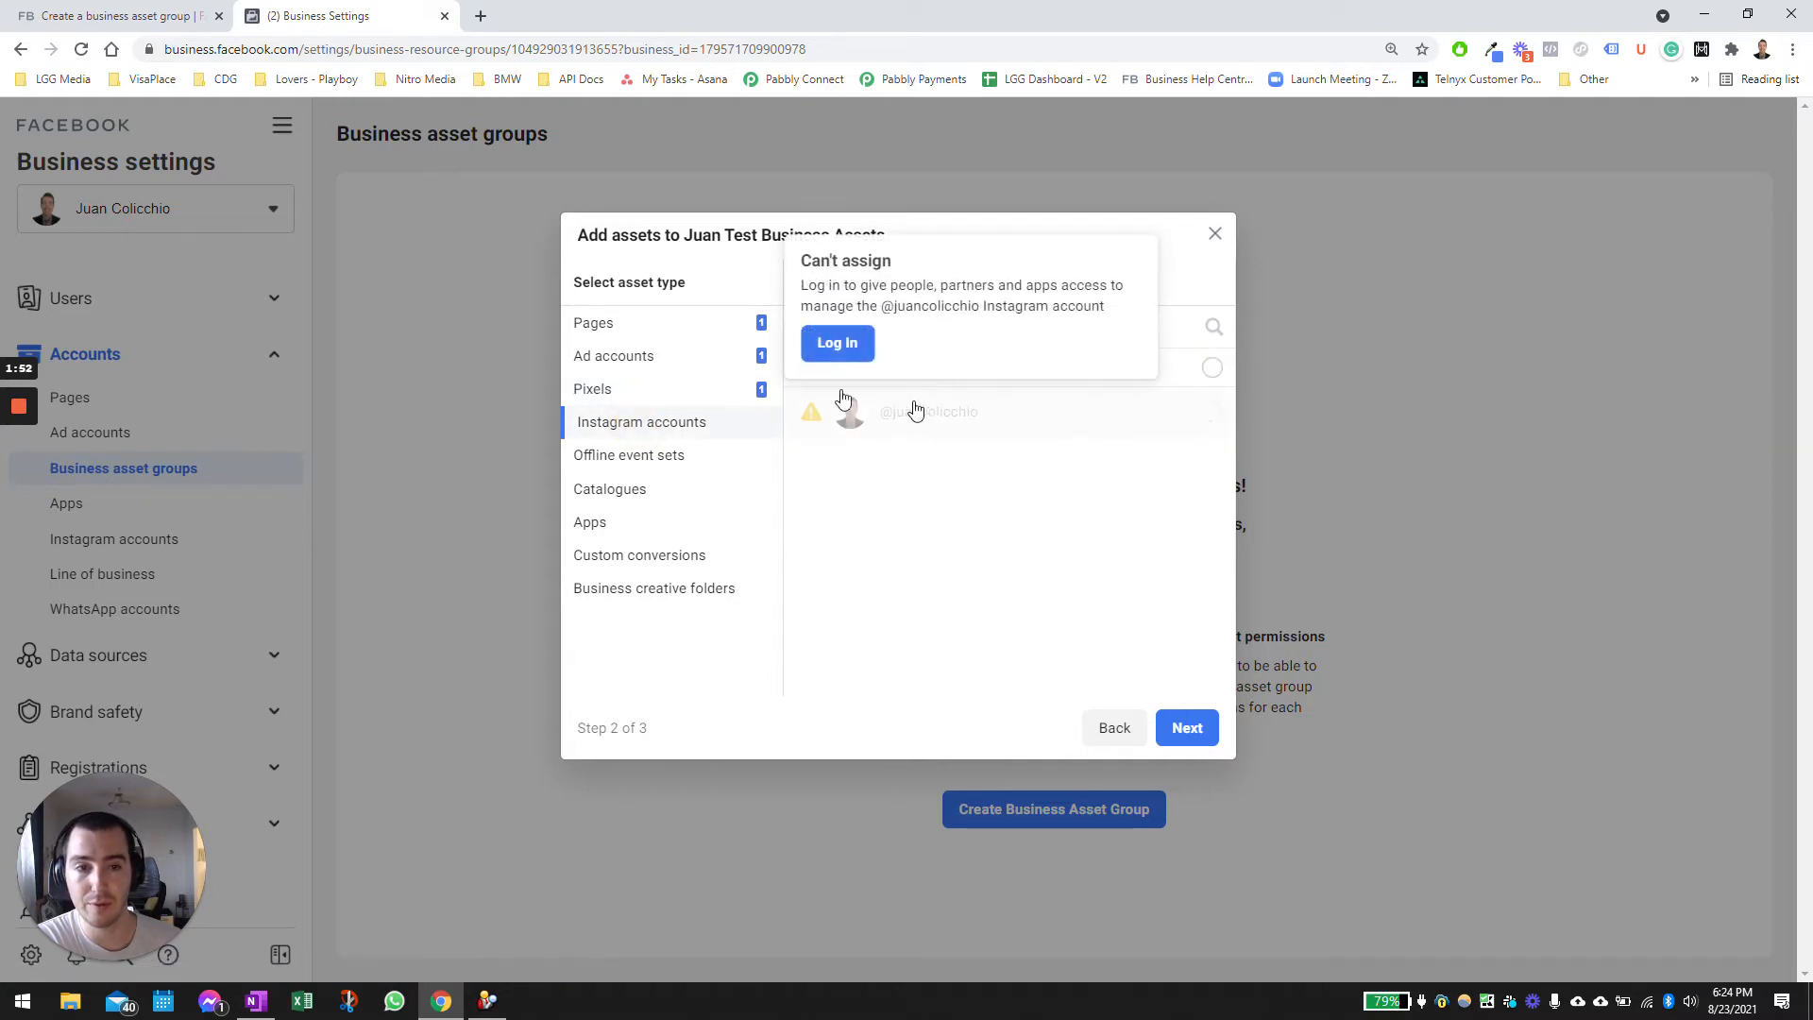
{"action": "left_click", "coordinate": [686, 467]}
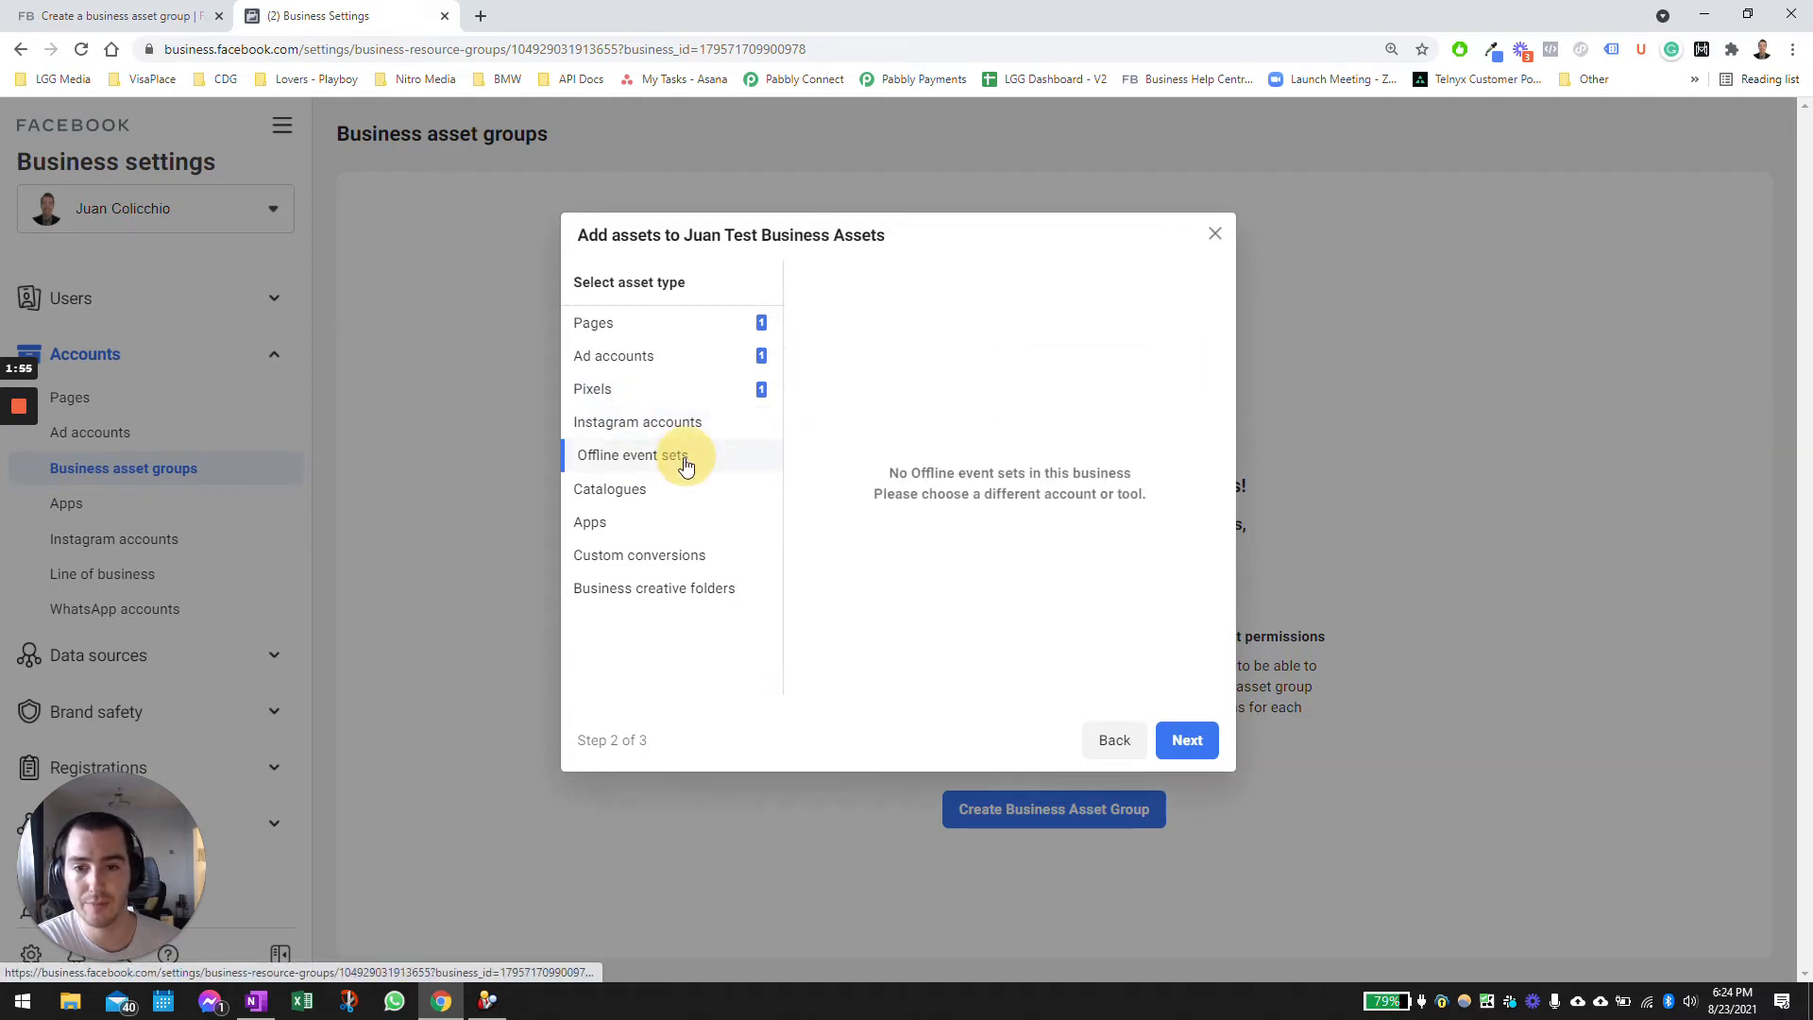
{"action": "left_click", "coordinate": [652, 494]}
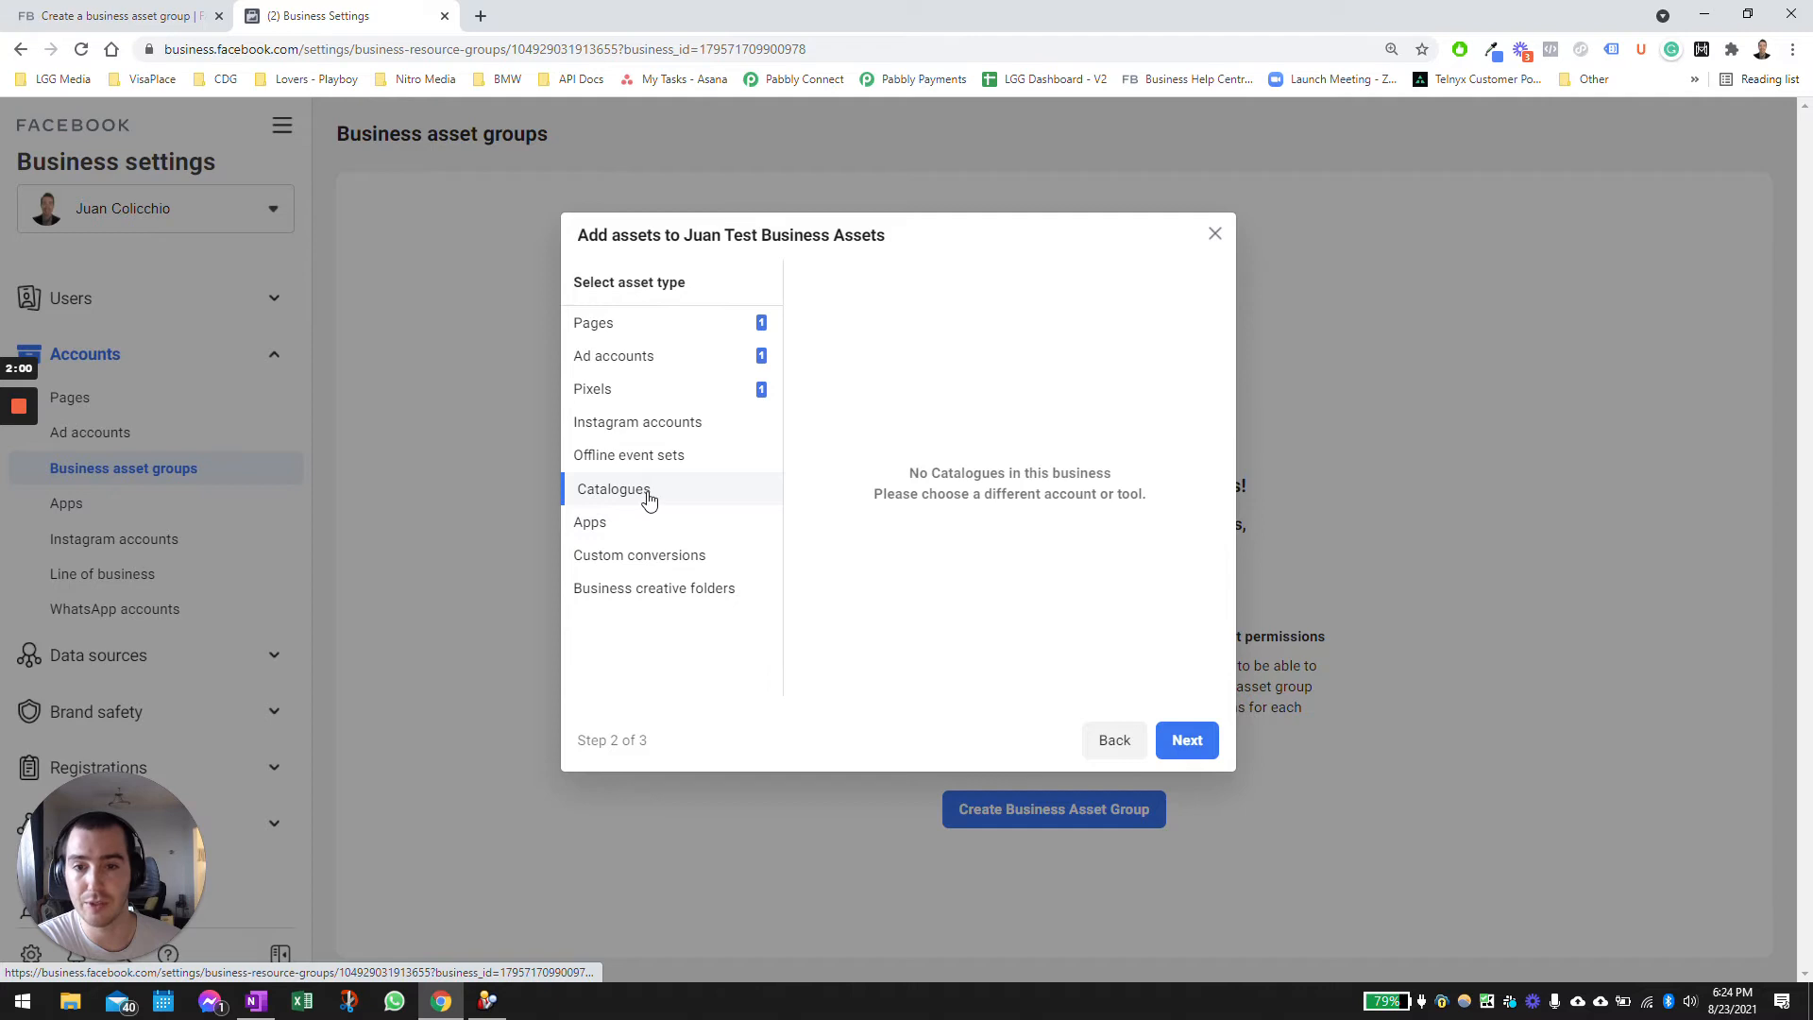
{"action": "left_click", "coordinate": [636, 527]}
{"action": "left_click", "coordinate": [650, 561]}
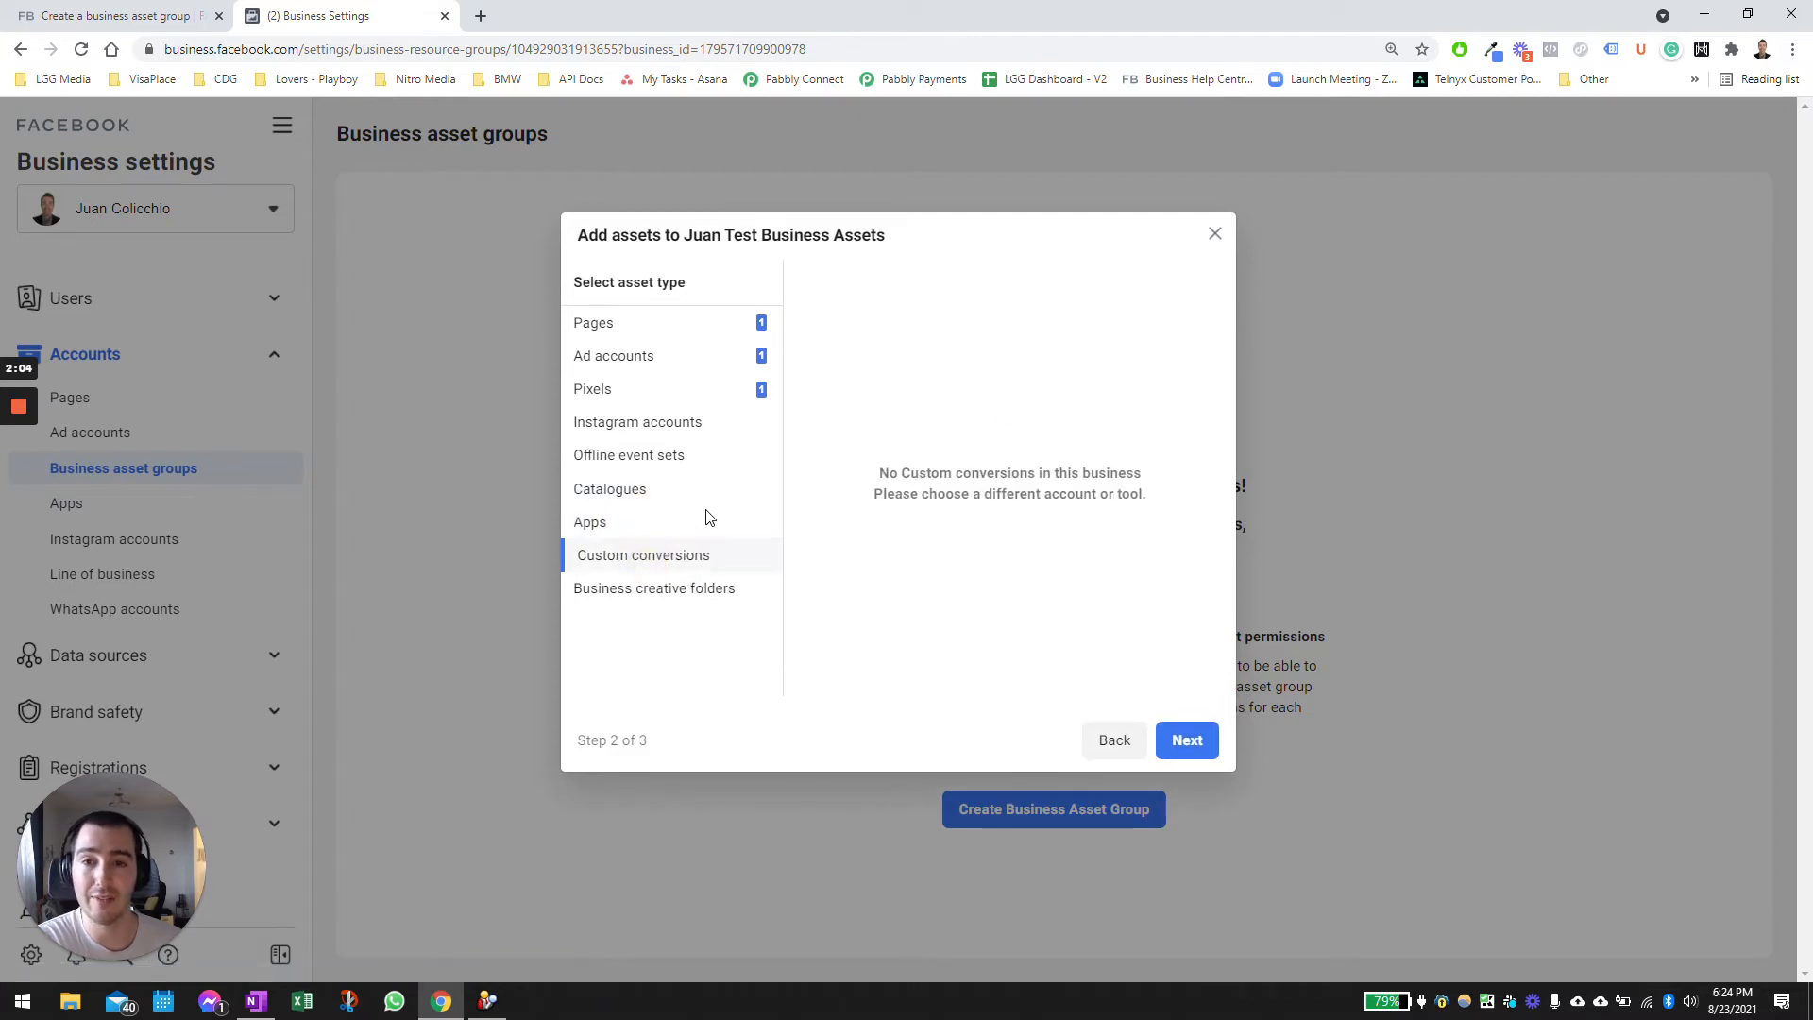
{"action": "left_click", "coordinate": [637, 598]}
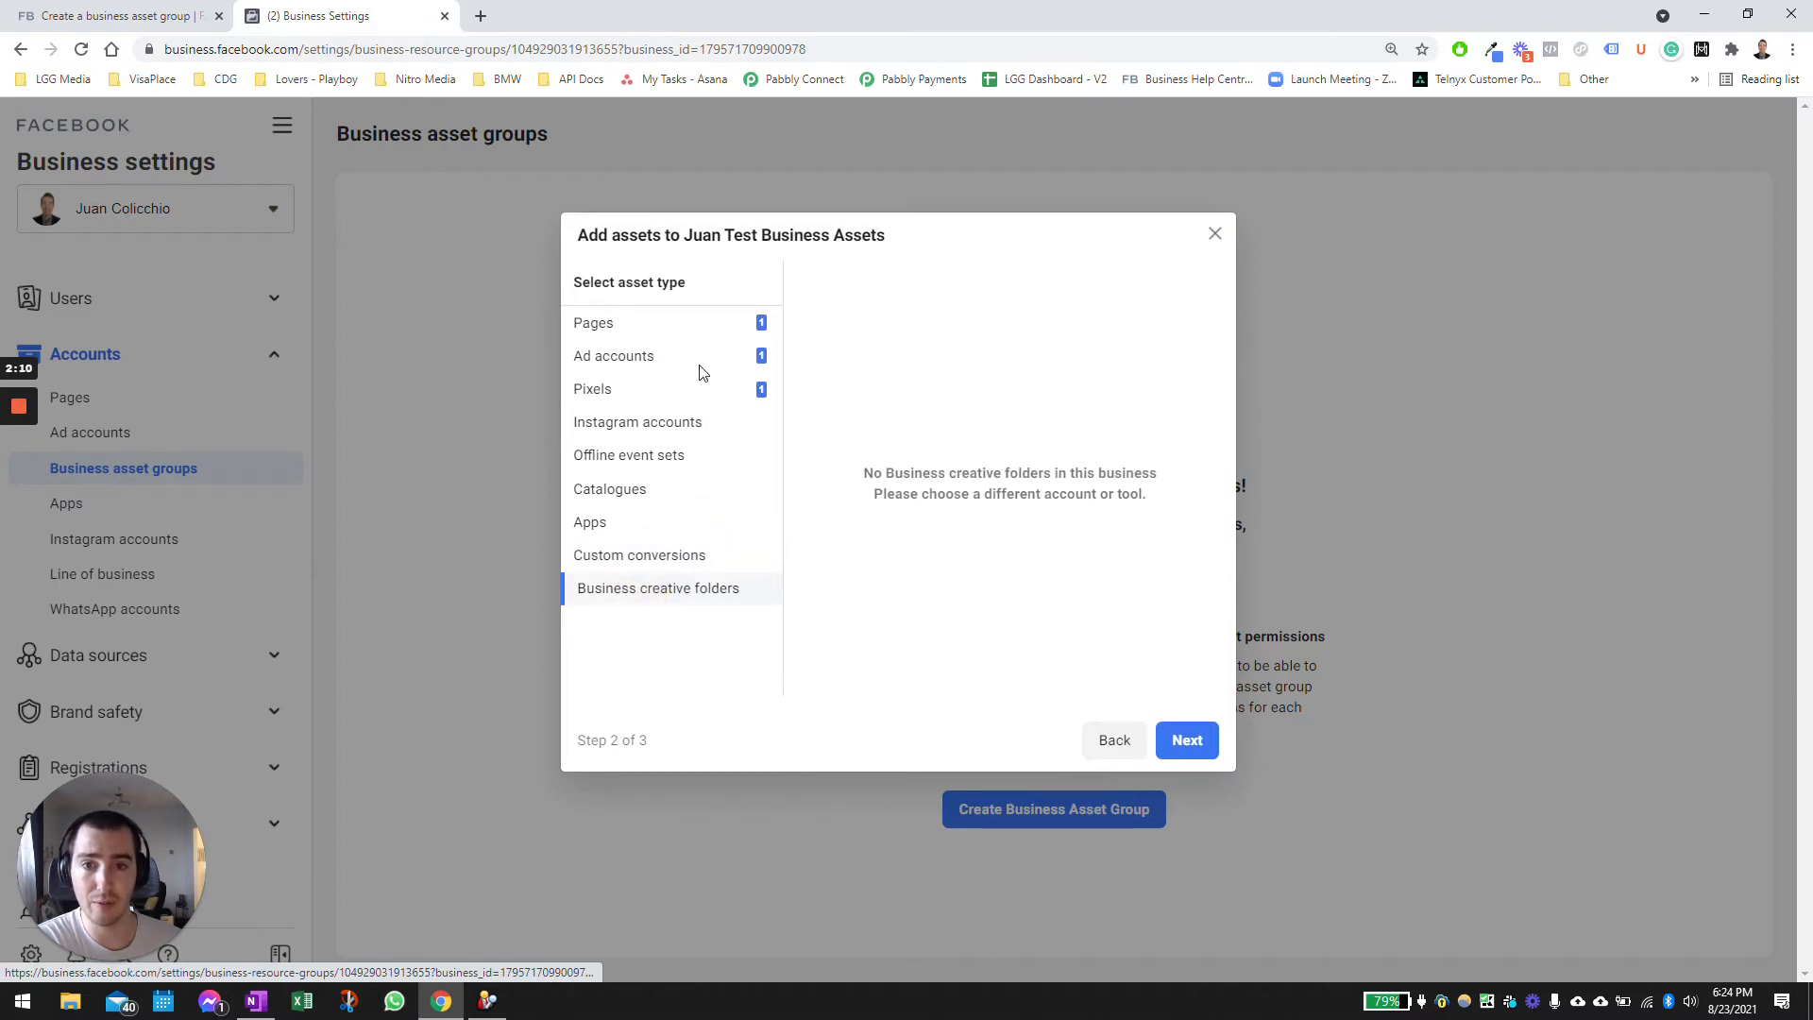
{"action": "left_click", "coordinate": [678, 319]}
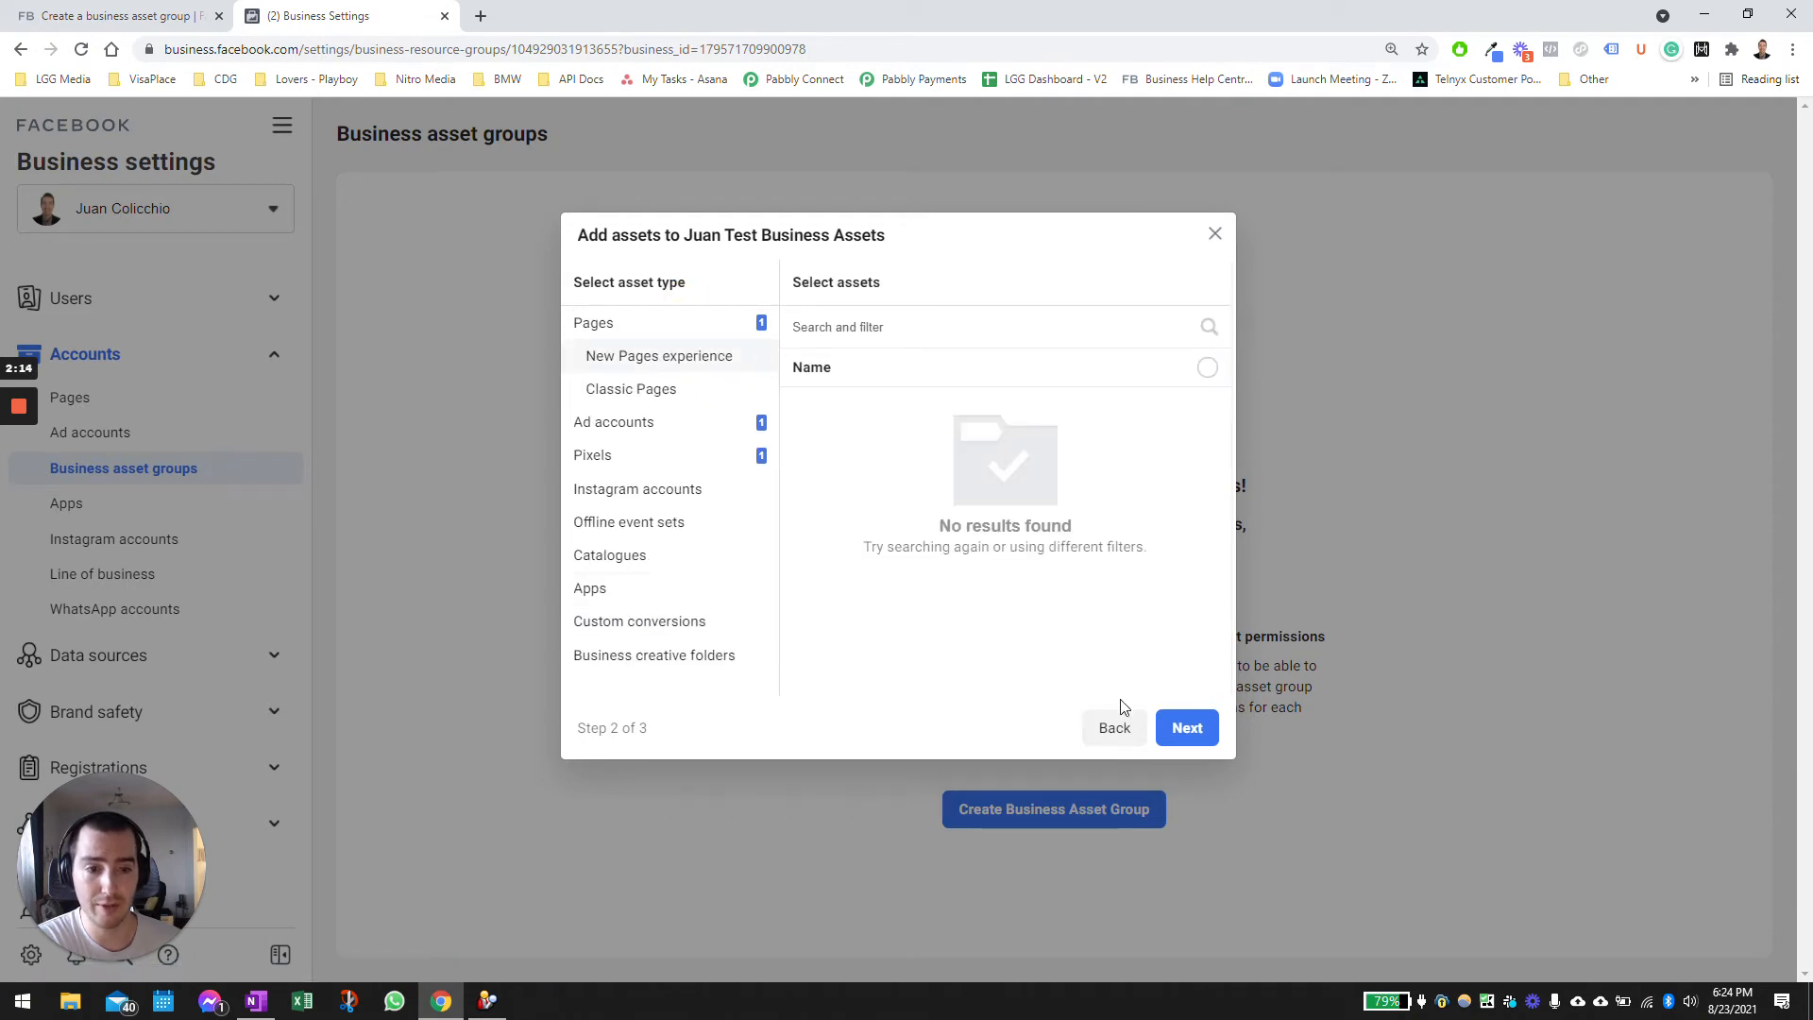
- Continue to the people and permissions stage, select the account owner, and enable Manage reporting data and View reporting data
{"action": "left_click", "coordinate": [1187, 728]}
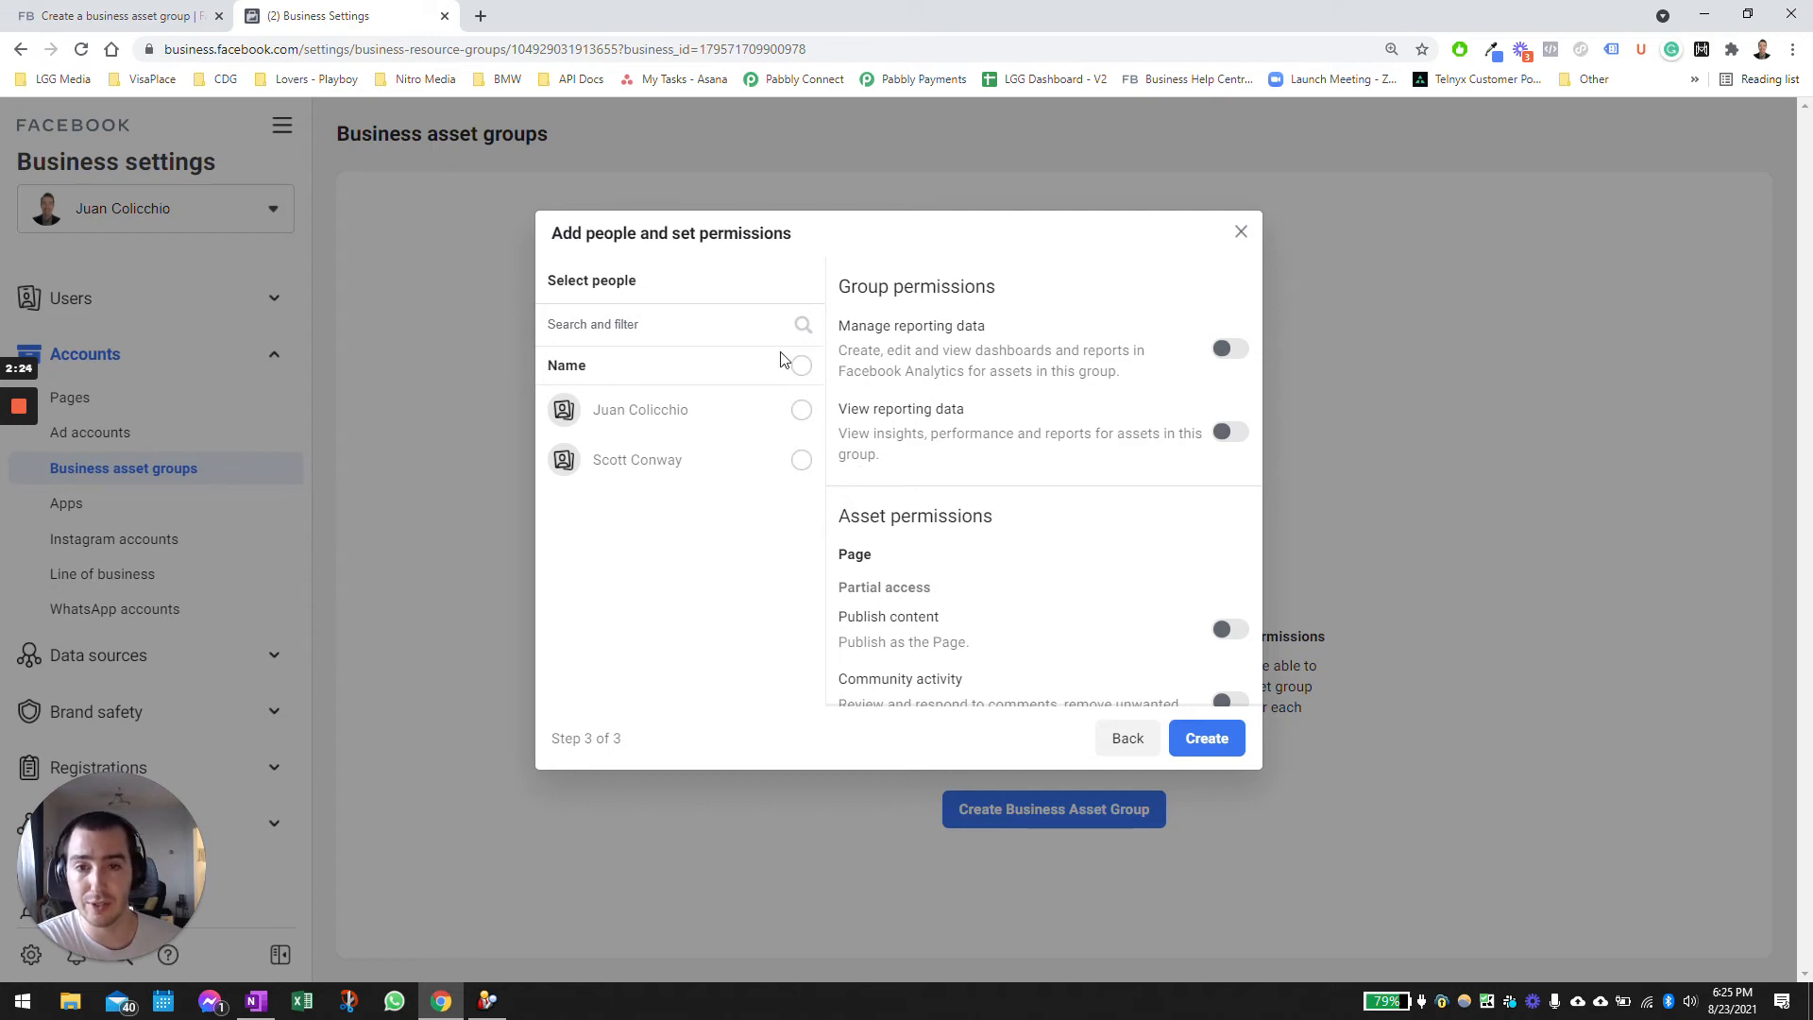
{"action": "left_click", "coordinate": [800, 409]}
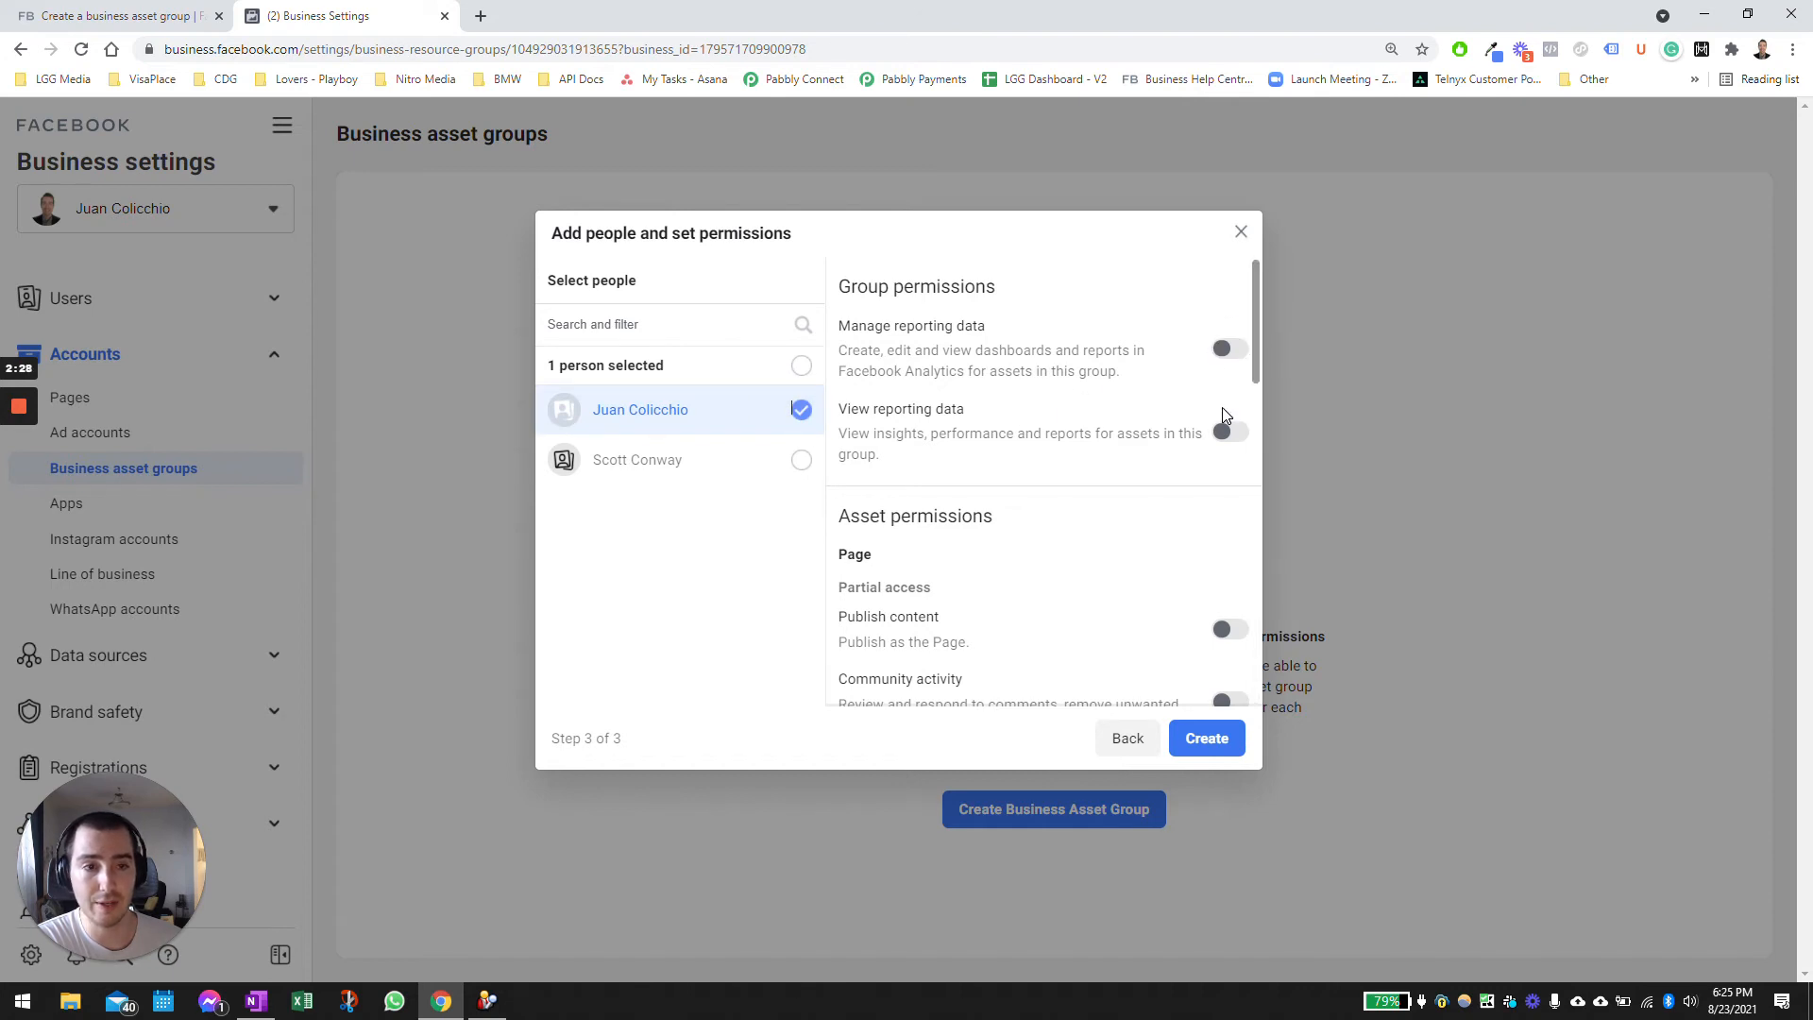
{"action": "left_click", "coordinate": [1231, 432]}
{"action": "left_click", "coordinate": [1225, 348]}
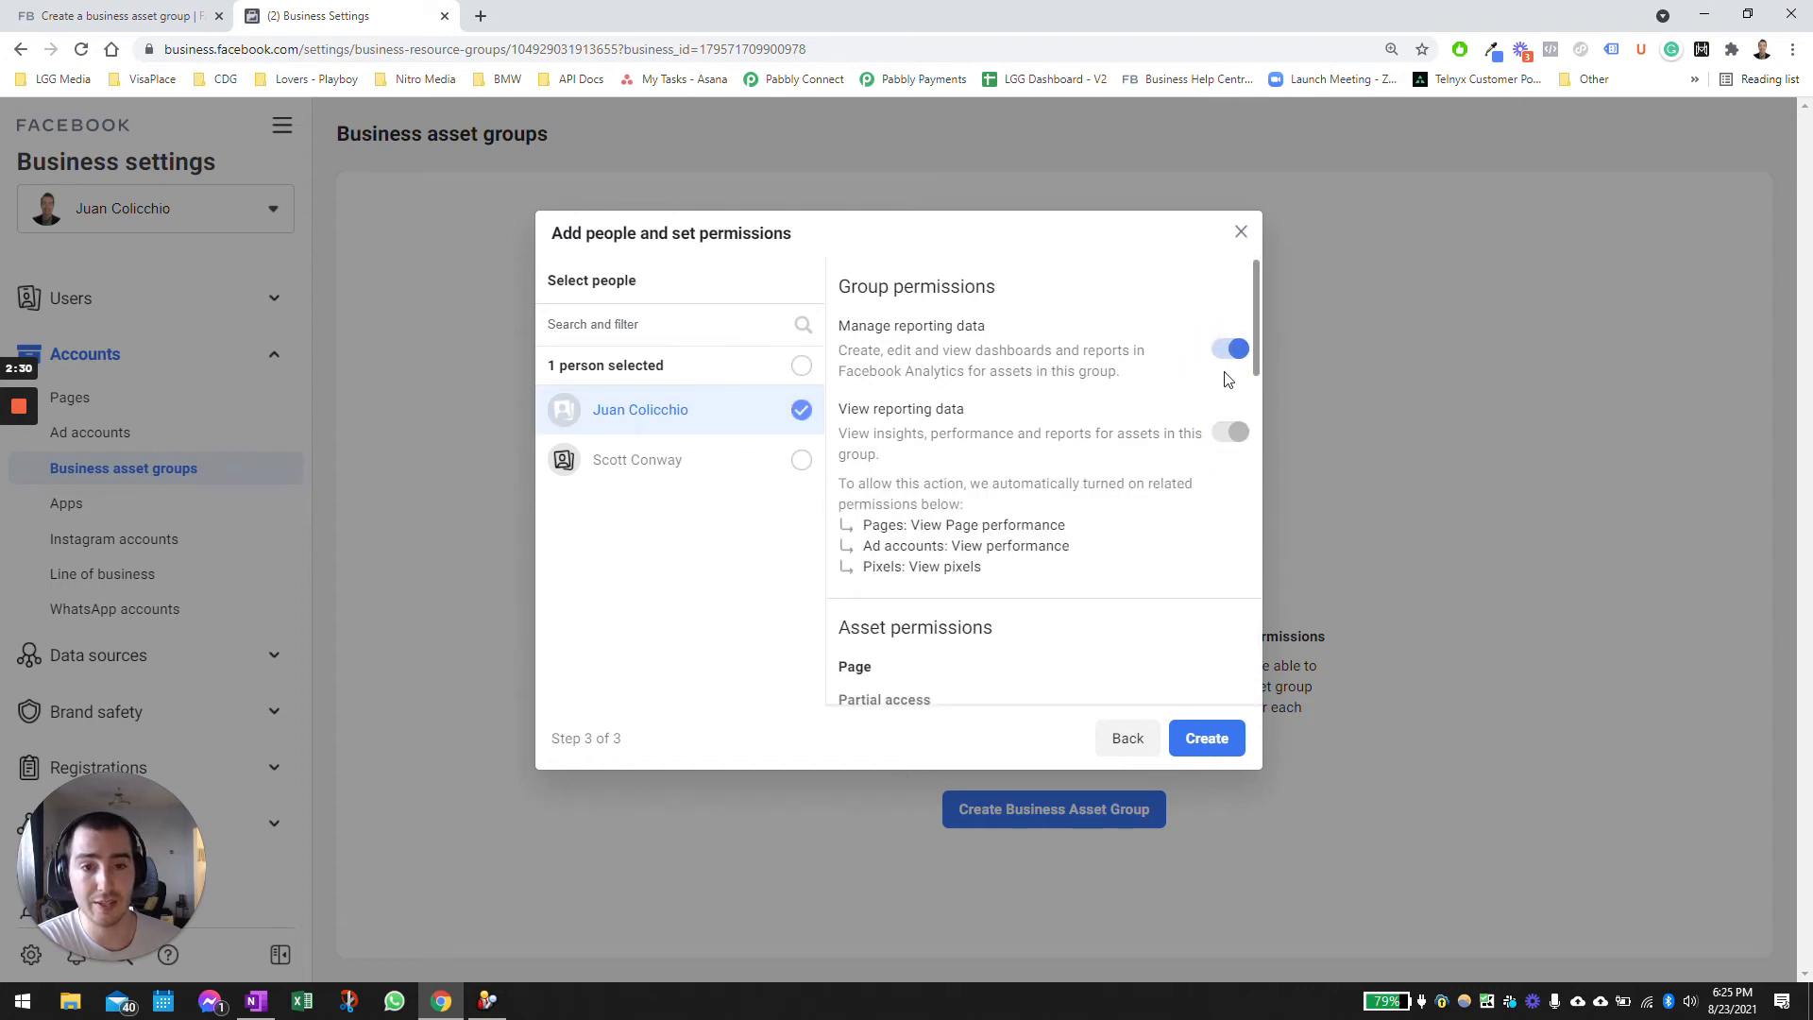
- Enable the Page's partial access permissions, including Publish content, Community activity, Send messages and View earnings insights
{"action": "left_click_drag", "start_coordinate": [1254, 321], "coordinate": [1255, 467]}
{"action": "left_click", "coordinate": [1227, 615]}
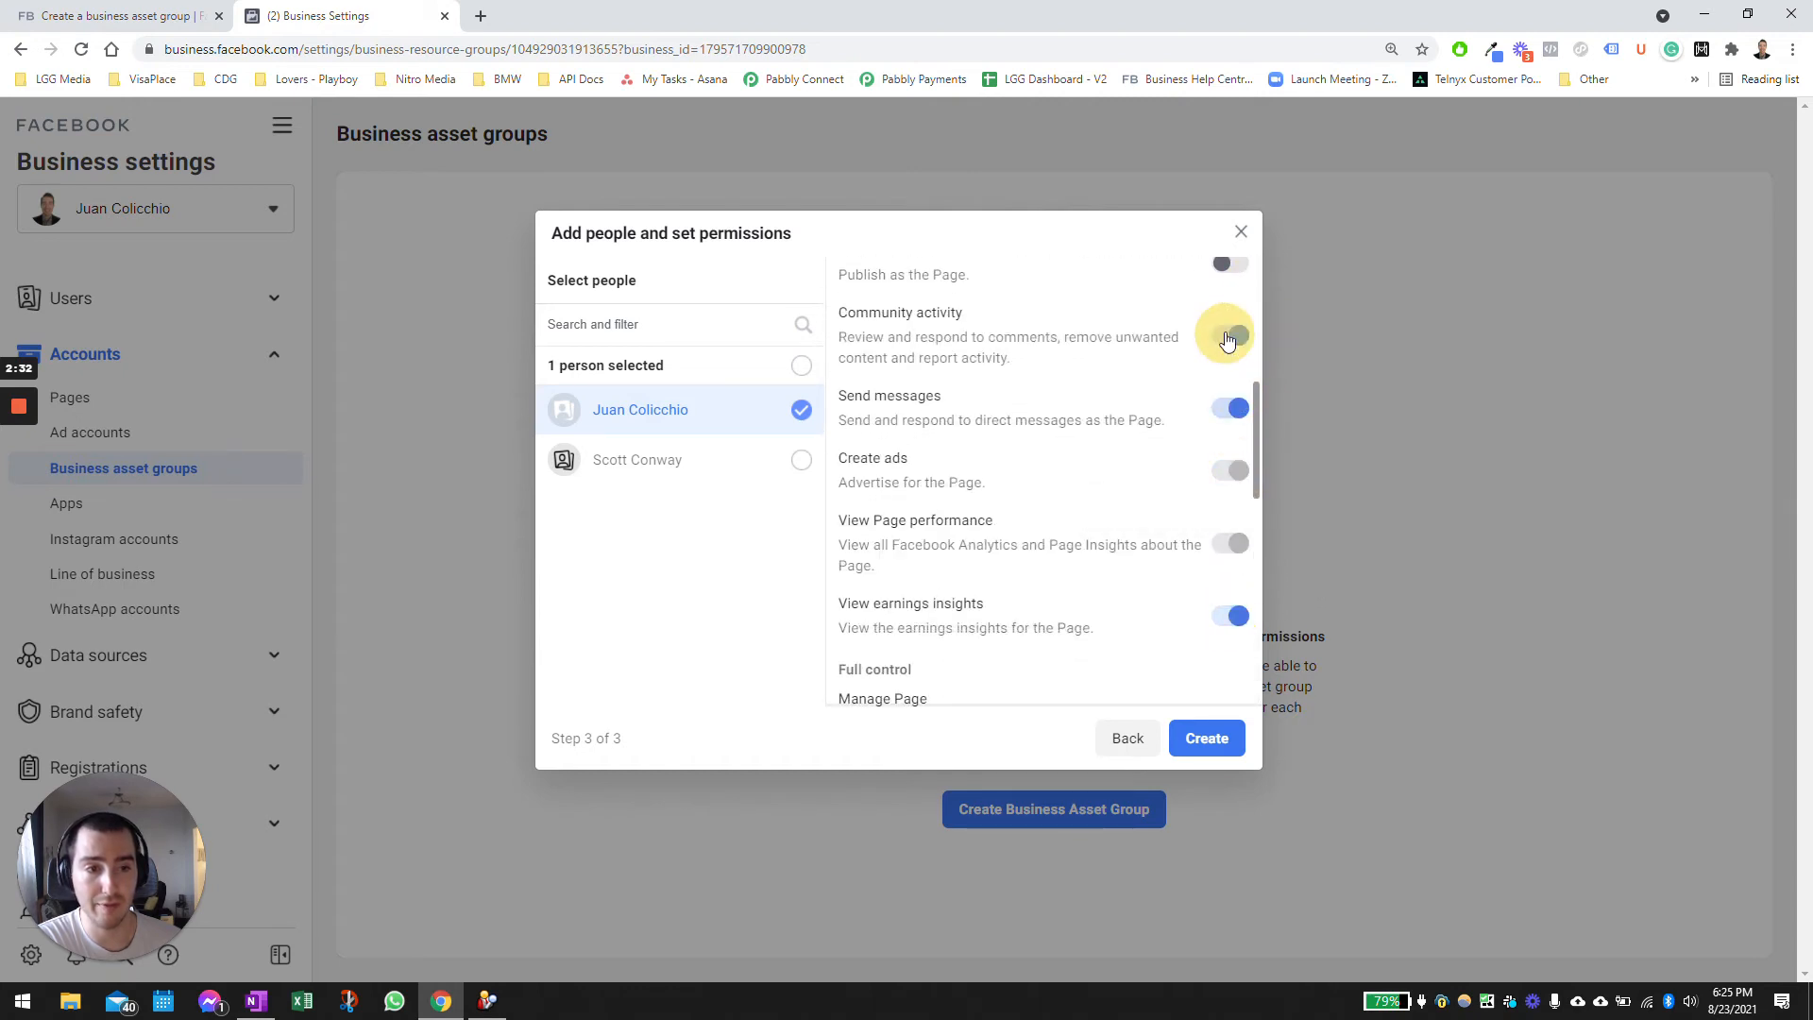
{"action": "left_click", "coordinate": [1227, 269]}
{"action": "scroll", "coordinate": [1218, 311], "scroll_direction": "up", "scroll_amount": 5}
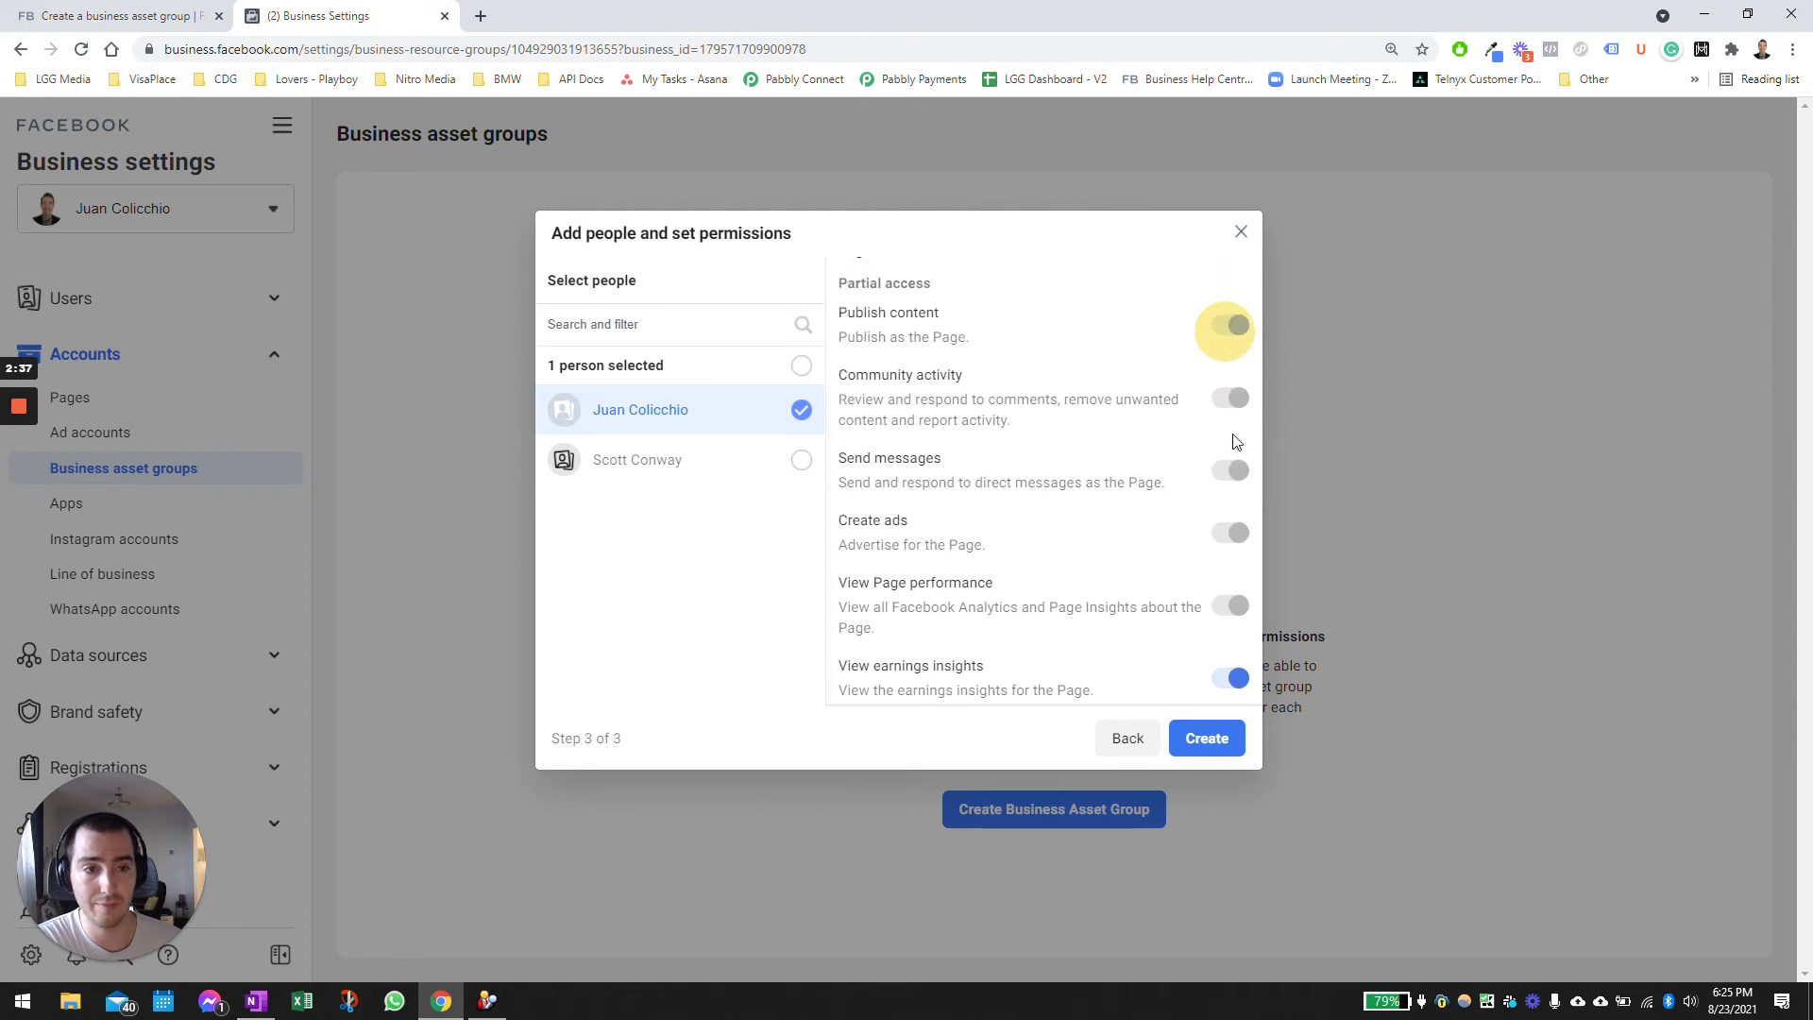
- Turn on the remaining Page and ad account permissions, including Manage ad account and Manage pixel, and create the business asset group
{"action": "scroll", "coordinate": [1209, 462], "scroll_direction": "down", "scroll_amount": 5}
{"action": "left_click", "coordinate": [1230, 491]}
{"action": "scroll", "coordinate": [1218, 468], "scroll_direction": "down", "scroll_amount": 2}
{"action": "left_click", "coordinate": [1227, 422]}
{"action": "scroll", "coordinate": [1223, 425], "scroll_direction": "down", "scroll_amount": 3}
{"action": "left_click", "coordinate": [1229, 419]}
{"action": "scroll", "coordinate": [1209, 482], "scroll_direction": "down", "scroll_amount": 1}
{"action": "left_click", "coordinate": [1229, 642]}
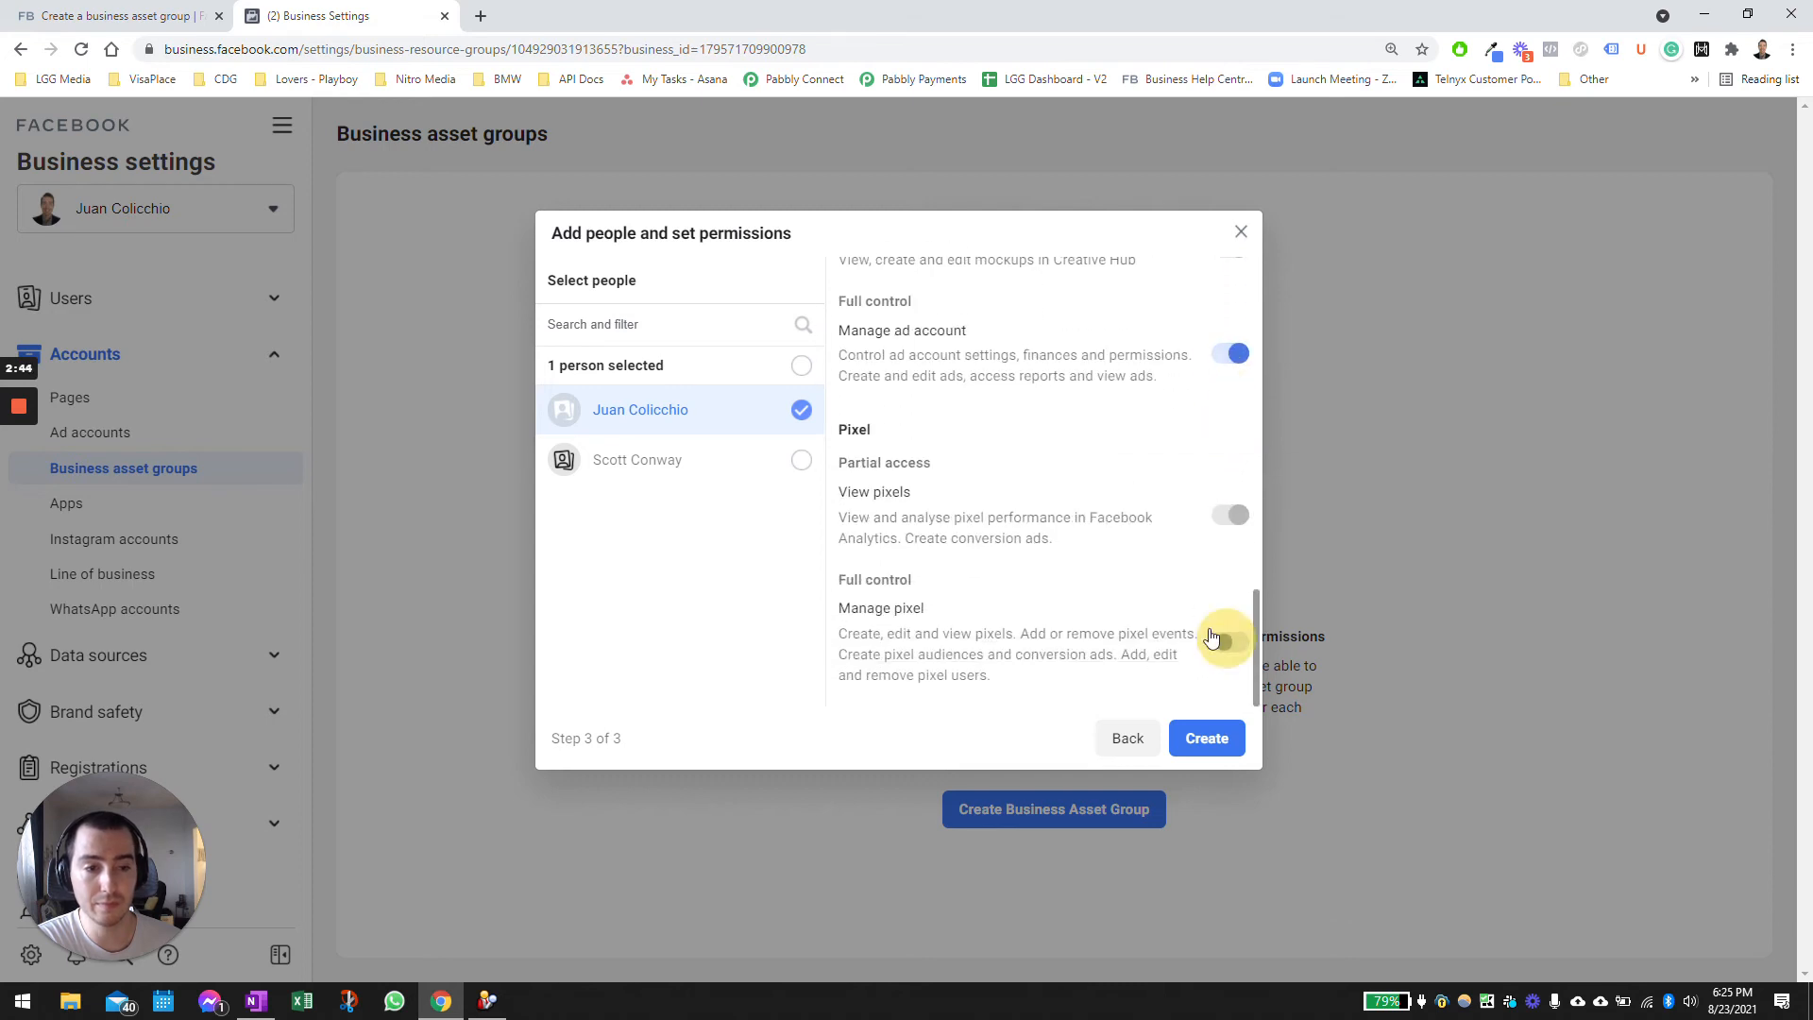
{"action": "left_click", "coordinate": [1208, 739]}
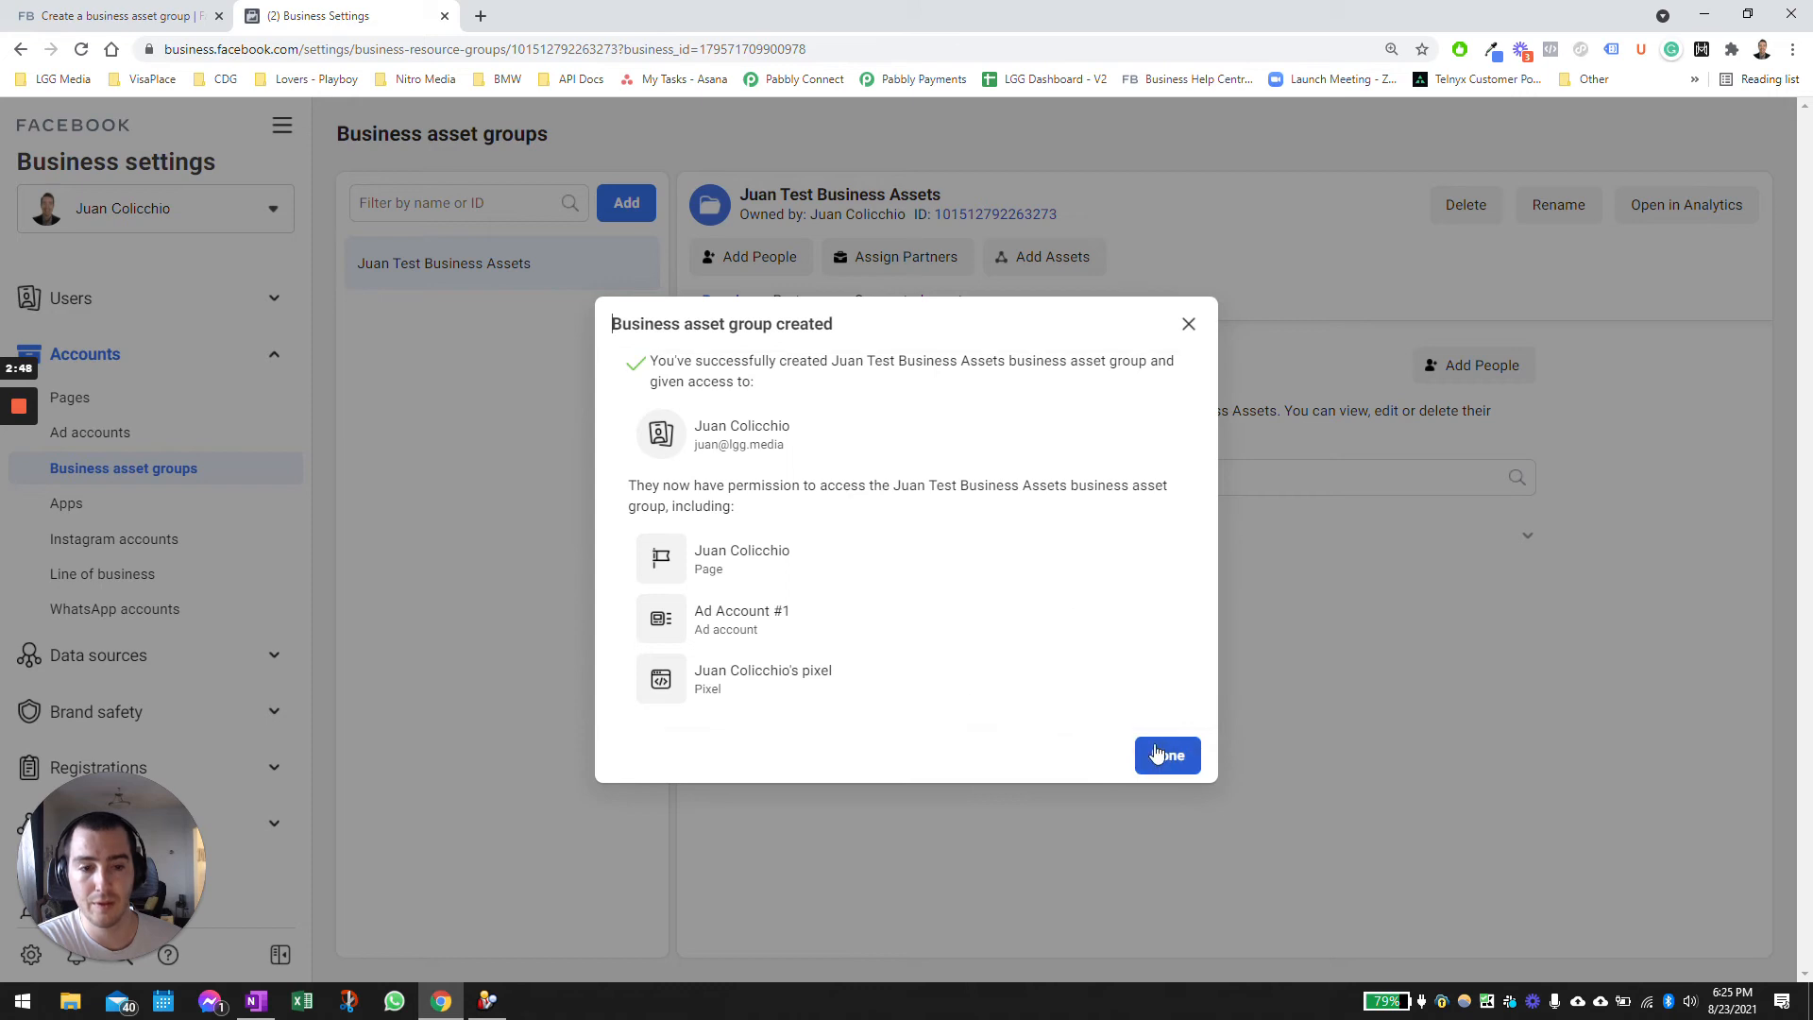
- Review the new group's access summary, dismiss it, and view the group's entry among the business asset groups
{"action": "left_click_drag", "start_coordinate": [618, 324], "coordinate": [822, 320]}
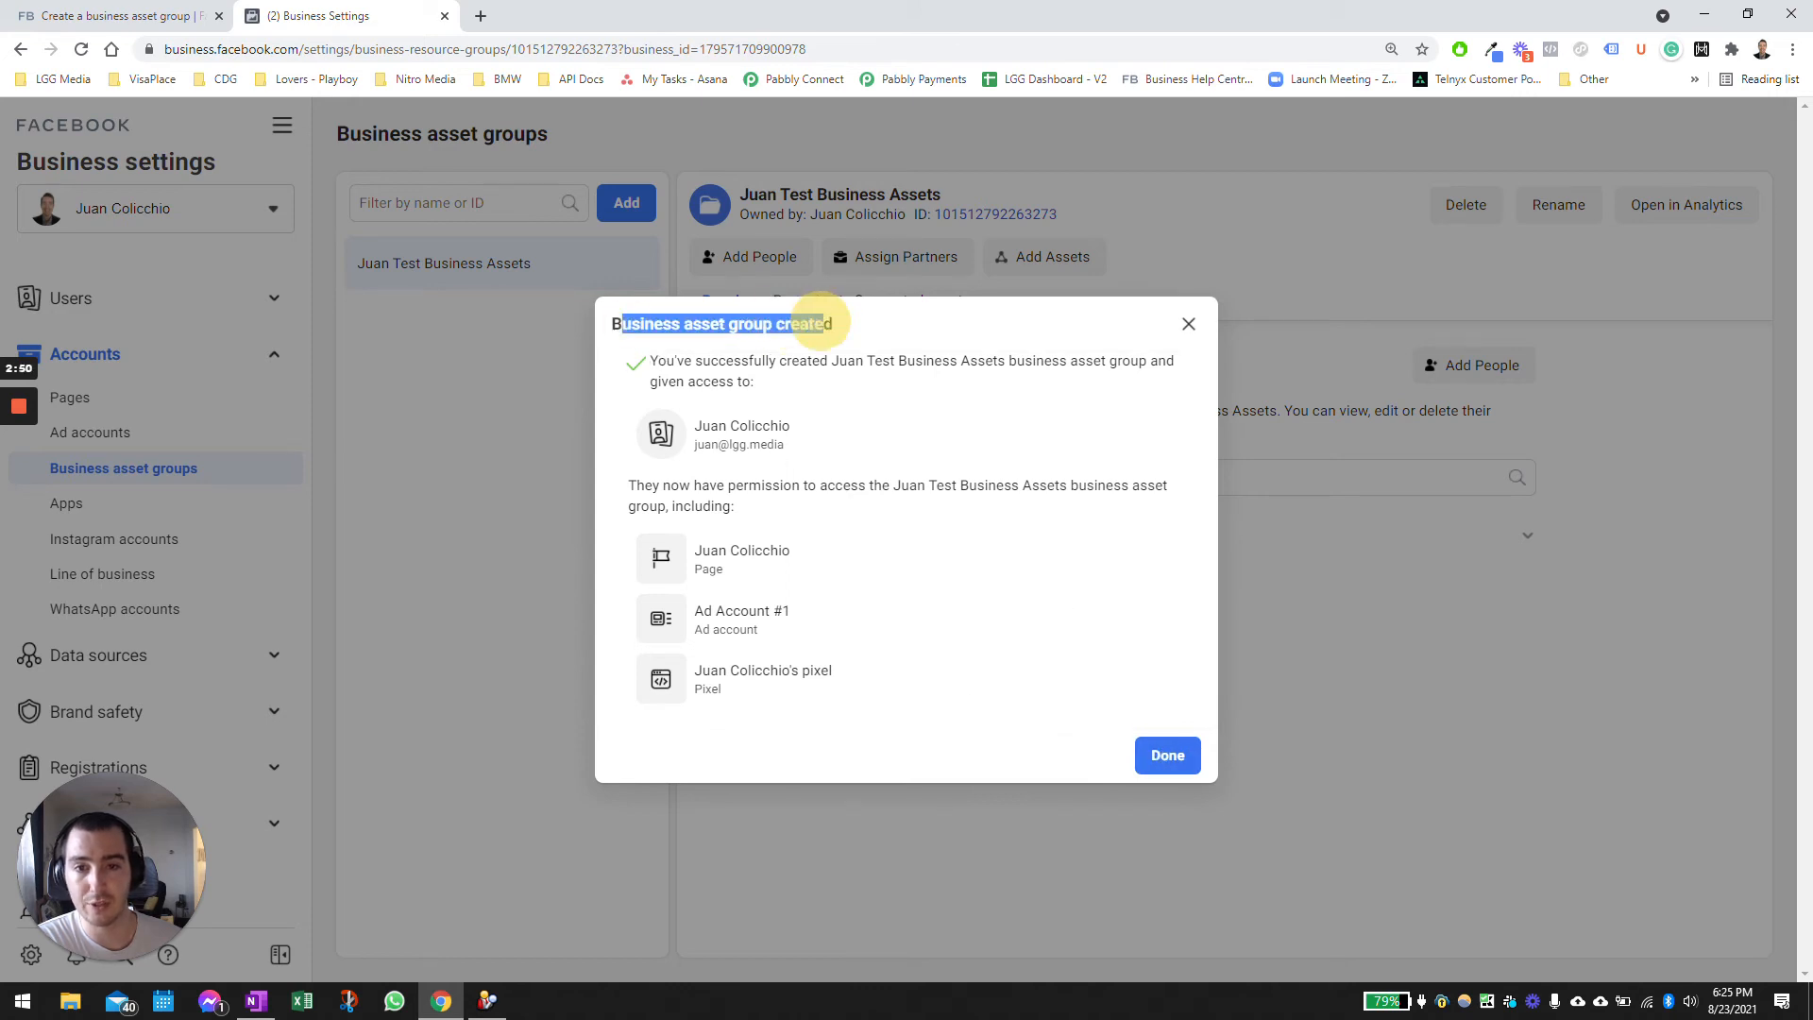
{"action": "left_click", "coordinate": [768, 437]}
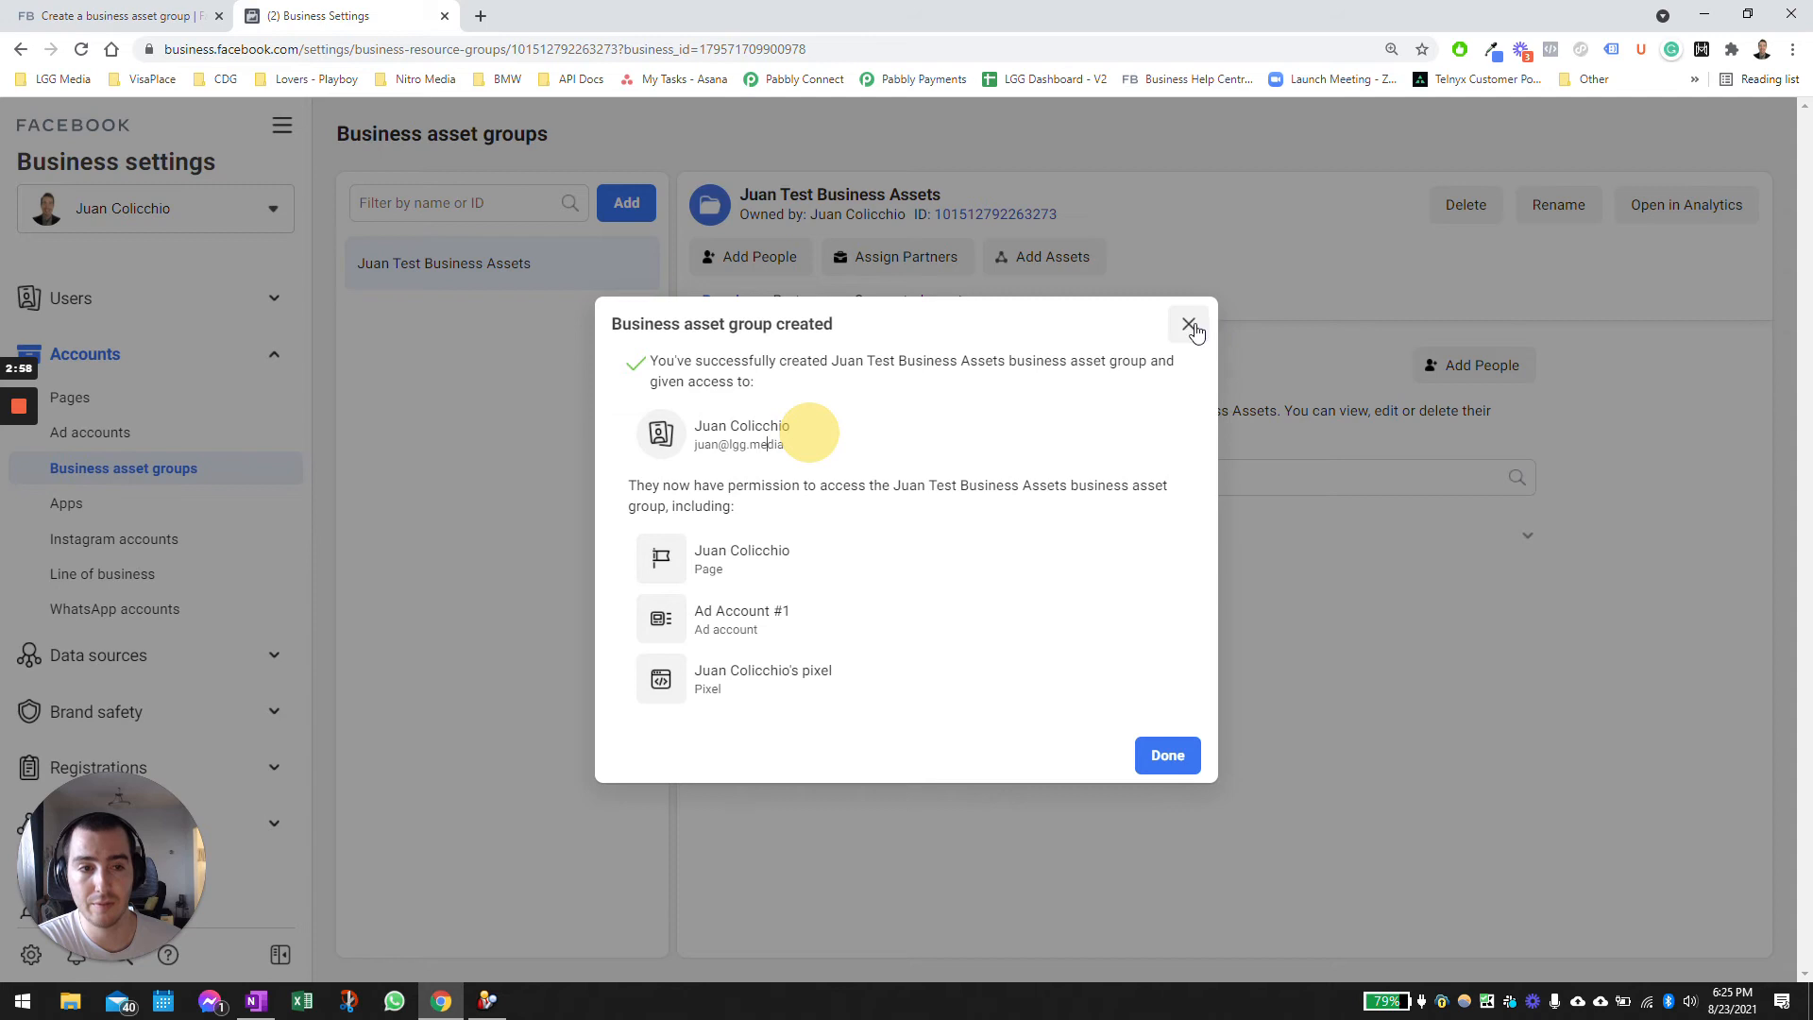
{"action": "left_click", "coordinate": [1173, 756]}
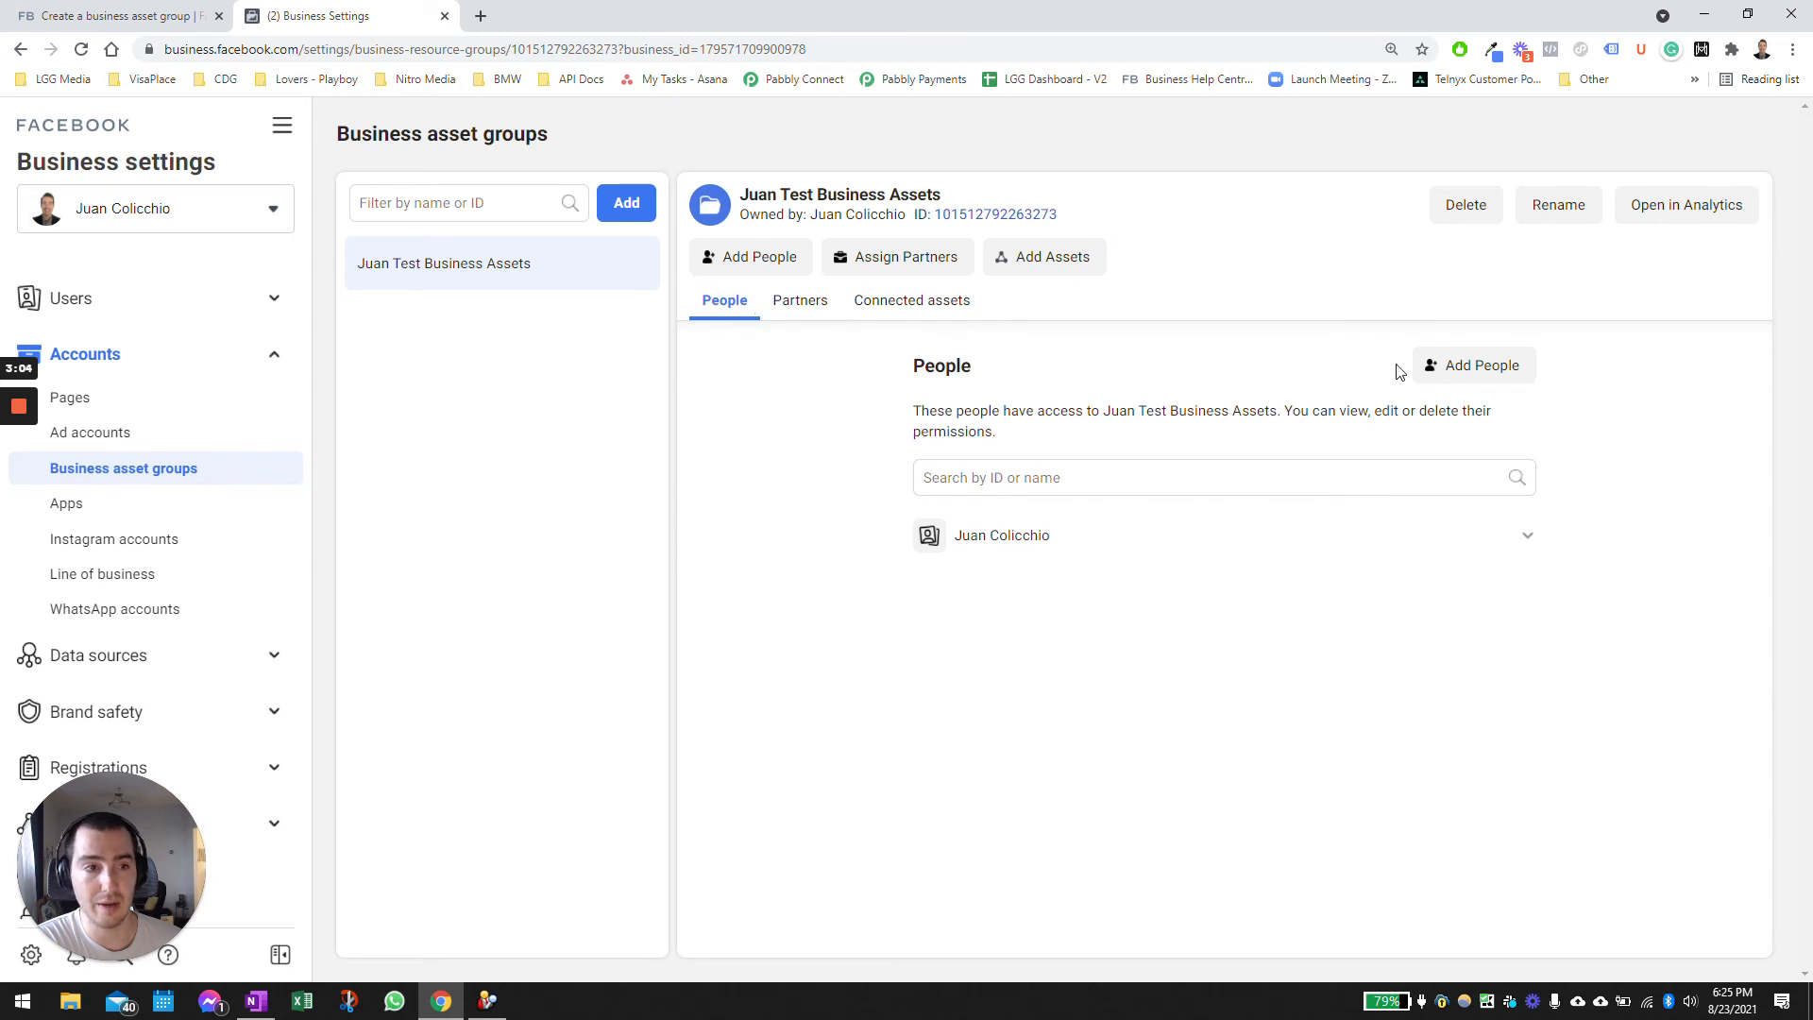
{"action": "left_click", "coordinate": [430, 287]}
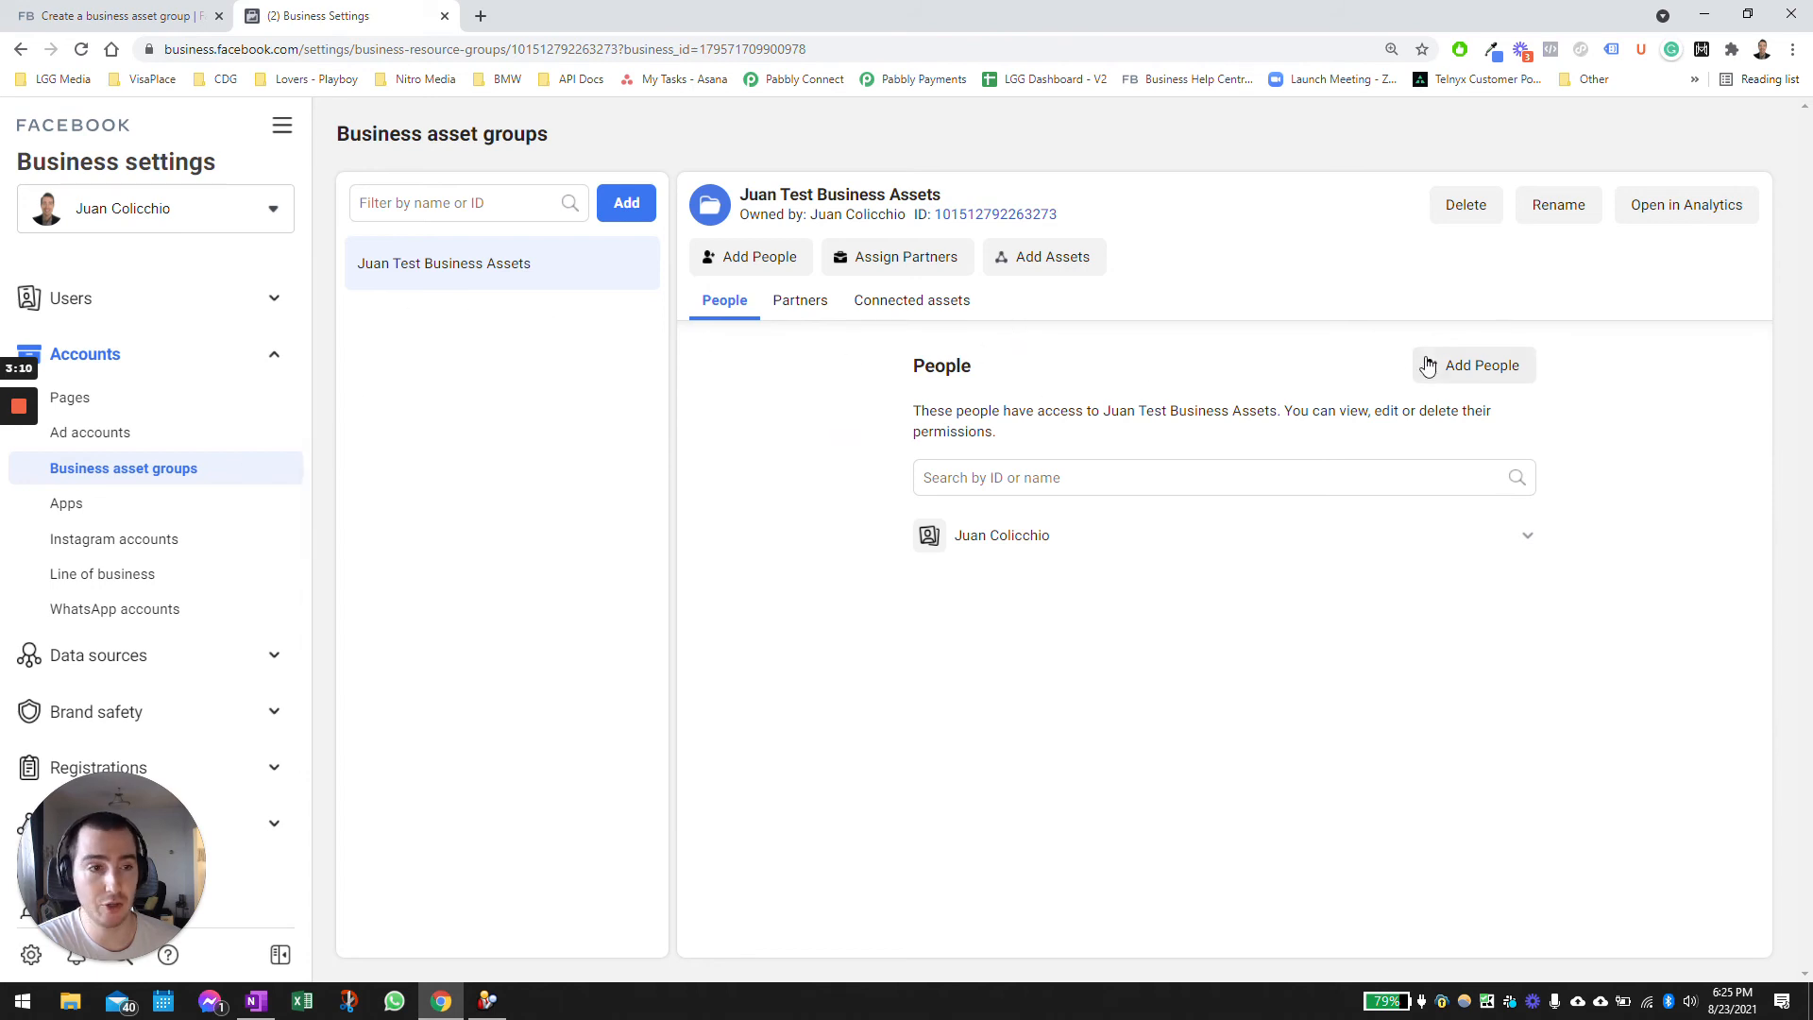
- Preview adding the remaining available person to the asset group, and cancel without assigning permissions
{"action": "left_click", "coordinate": [1483, 367]}
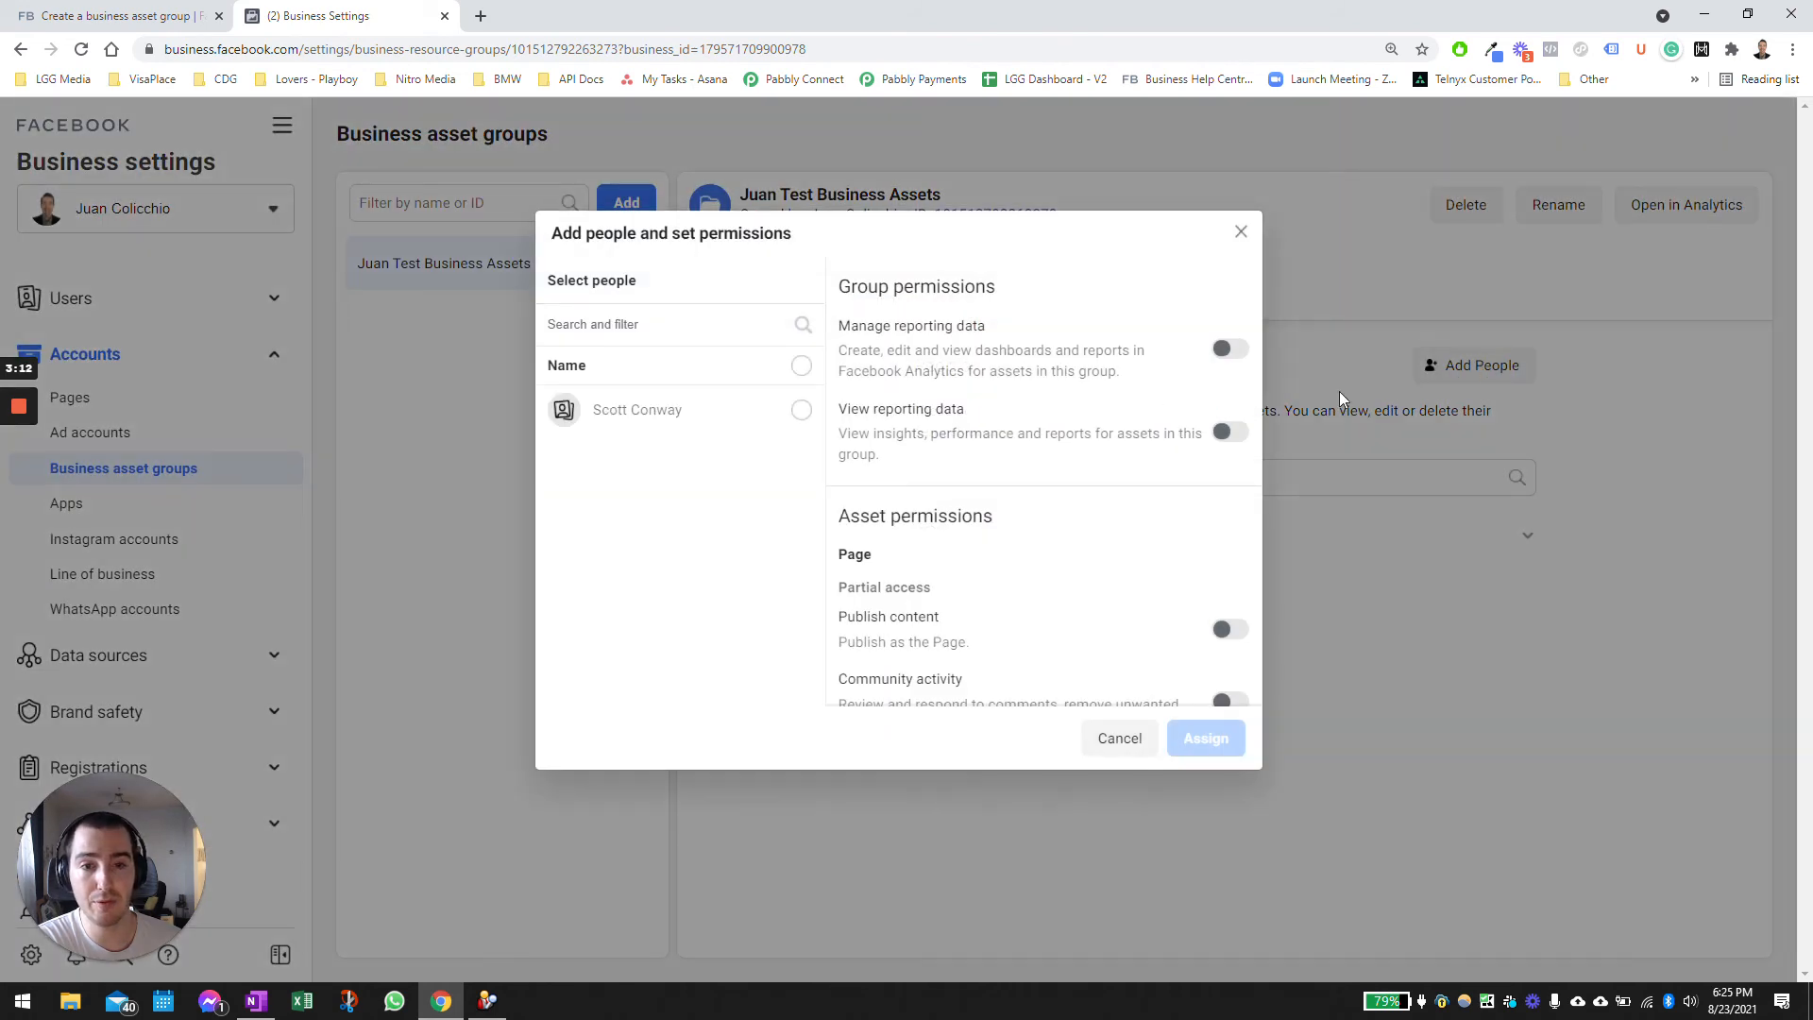
{"action": "left_click", "coordinate": [798, 412]}
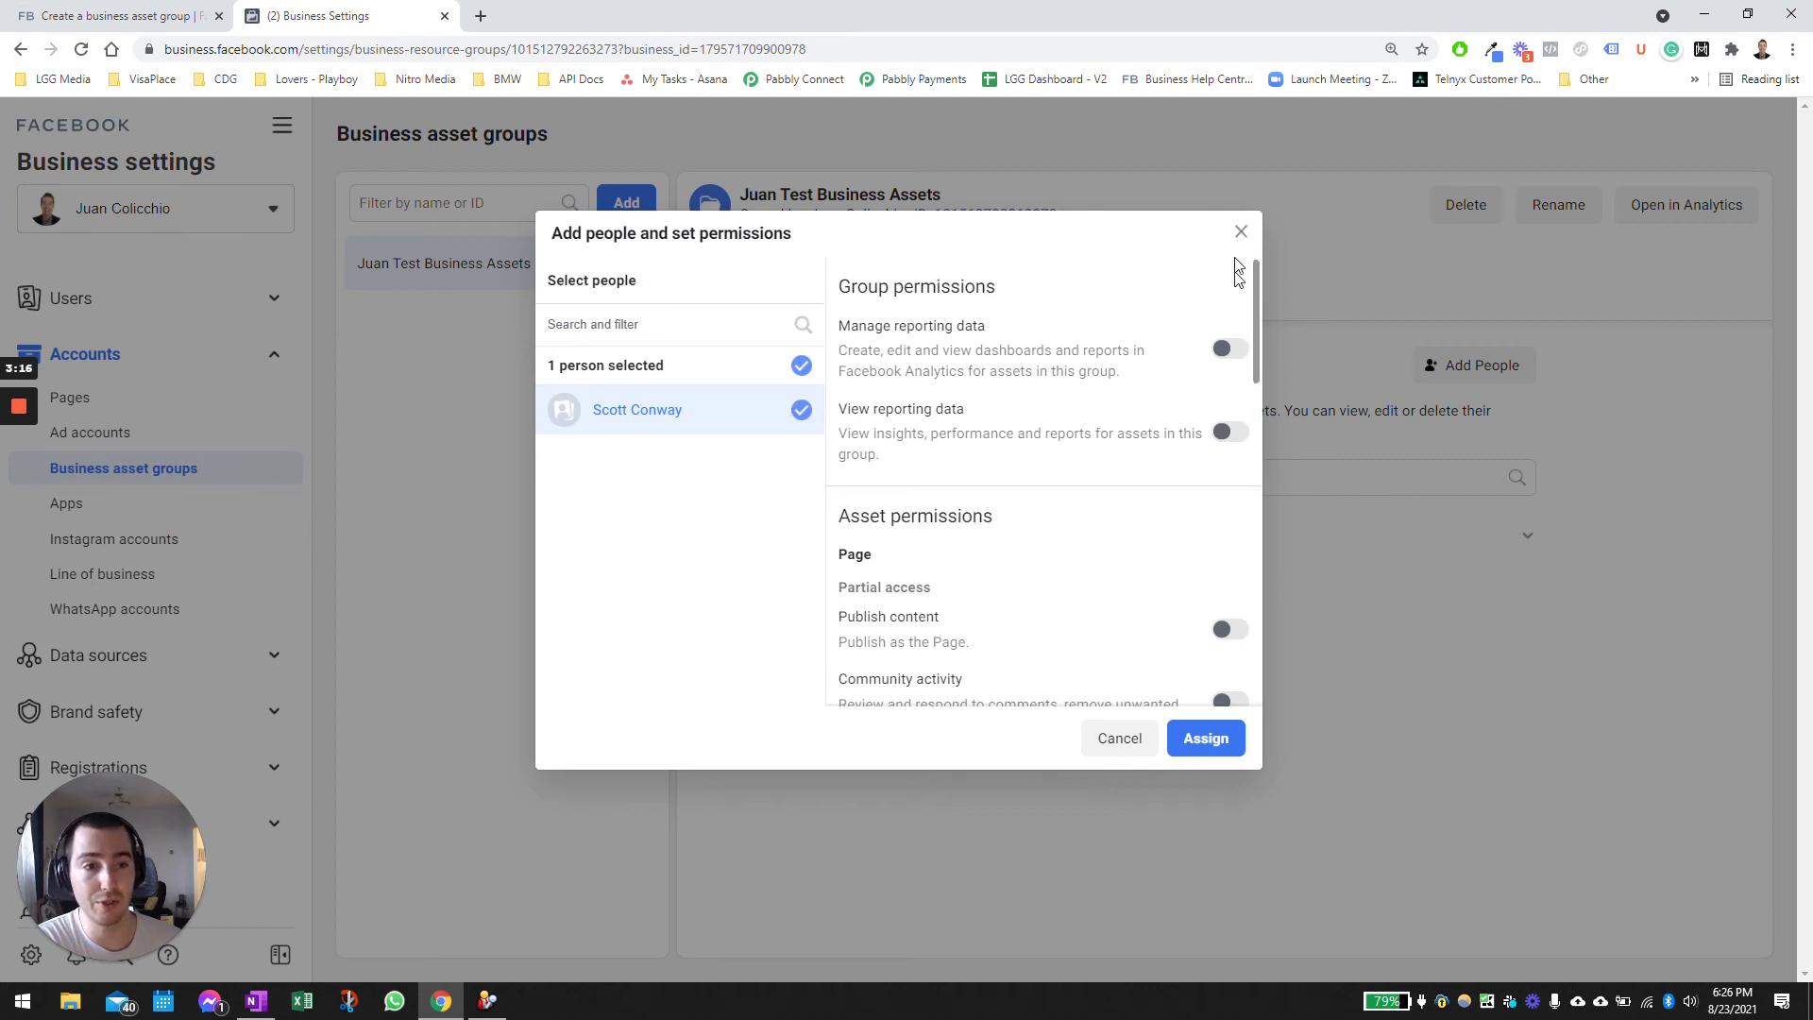
{"action": "left_click", "coordinate": [1241, 233]}
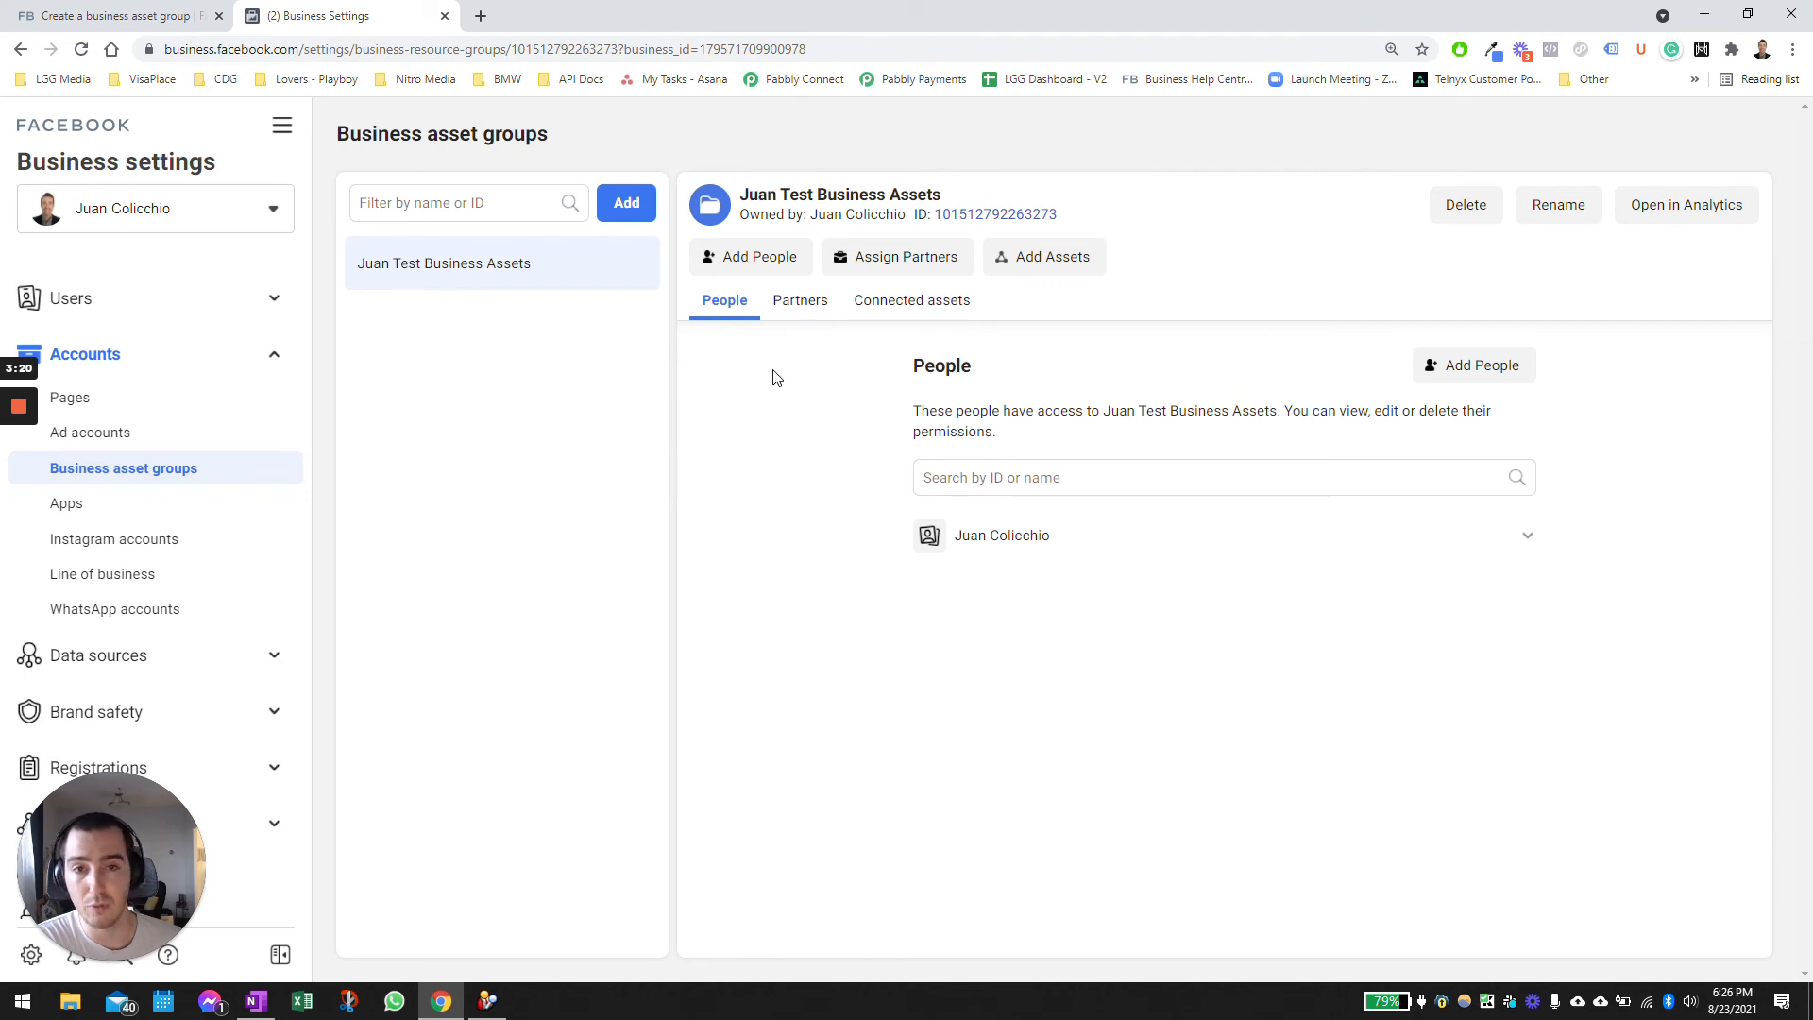
- Examine the asset group's people and its connected assets
{"action": "triple_click", "coordinate": [803, 193]}
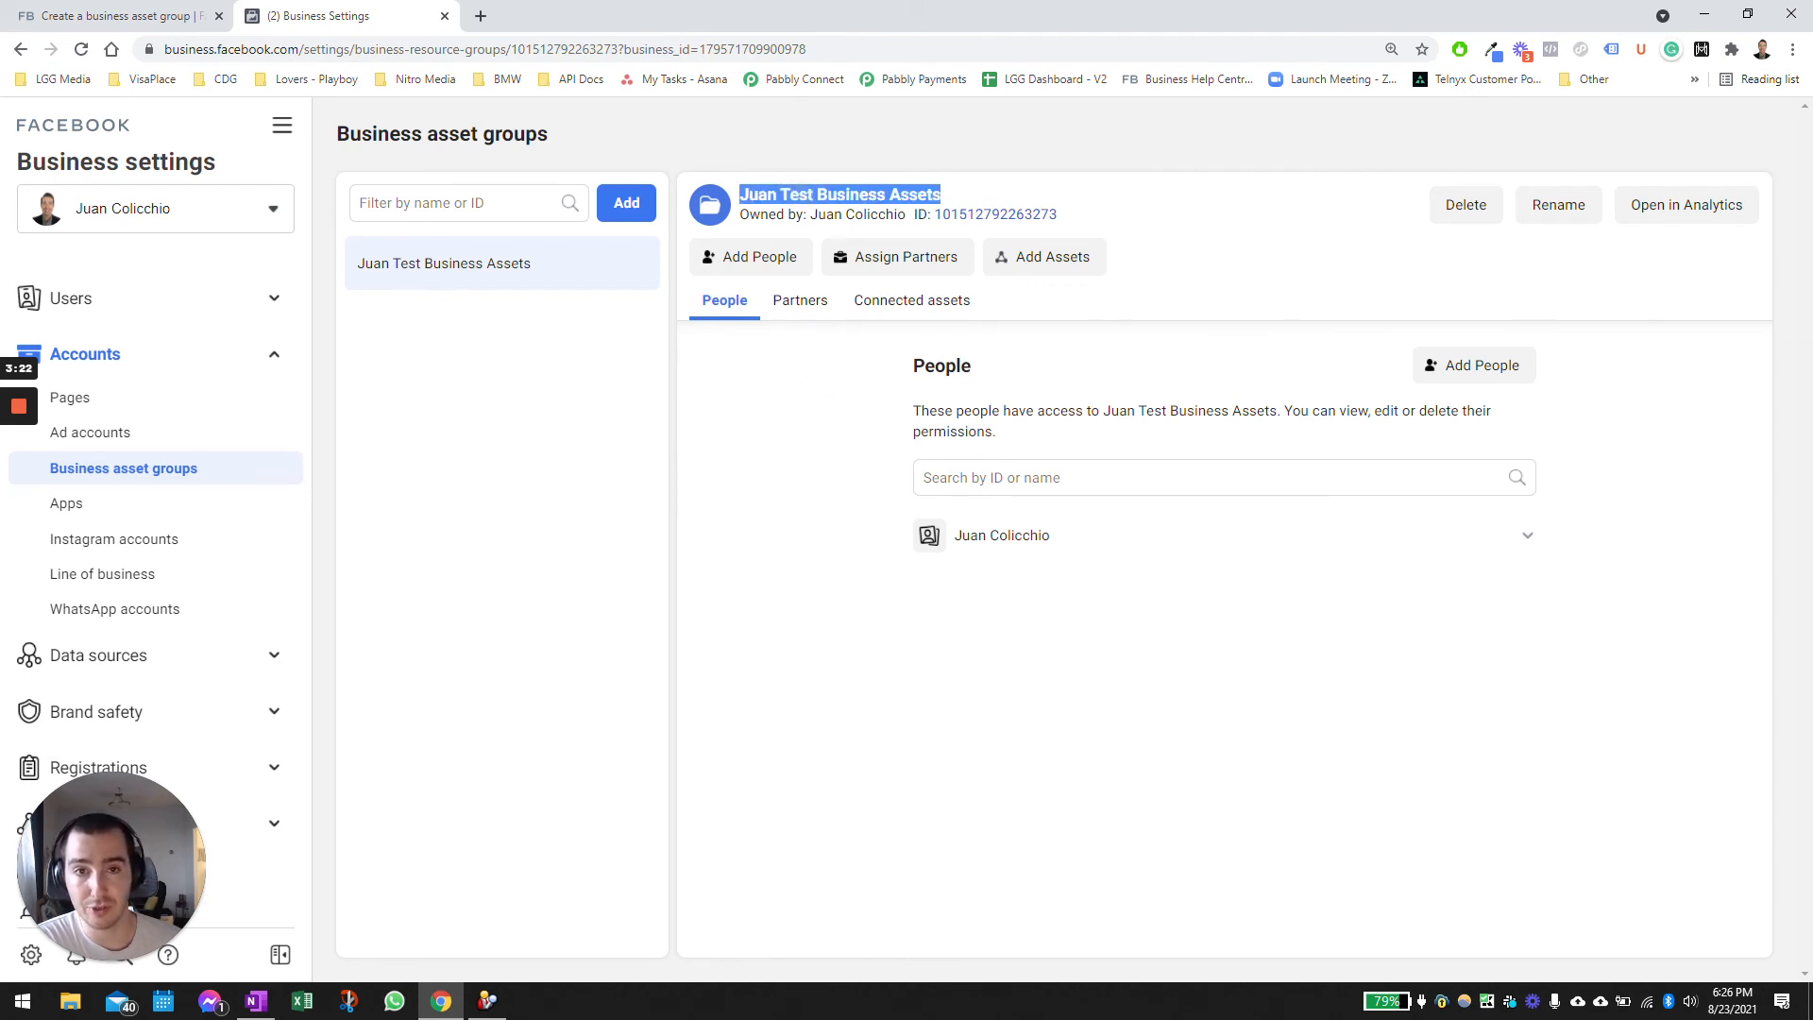
{"action": "left_click", "coordinate": [854, 392]}
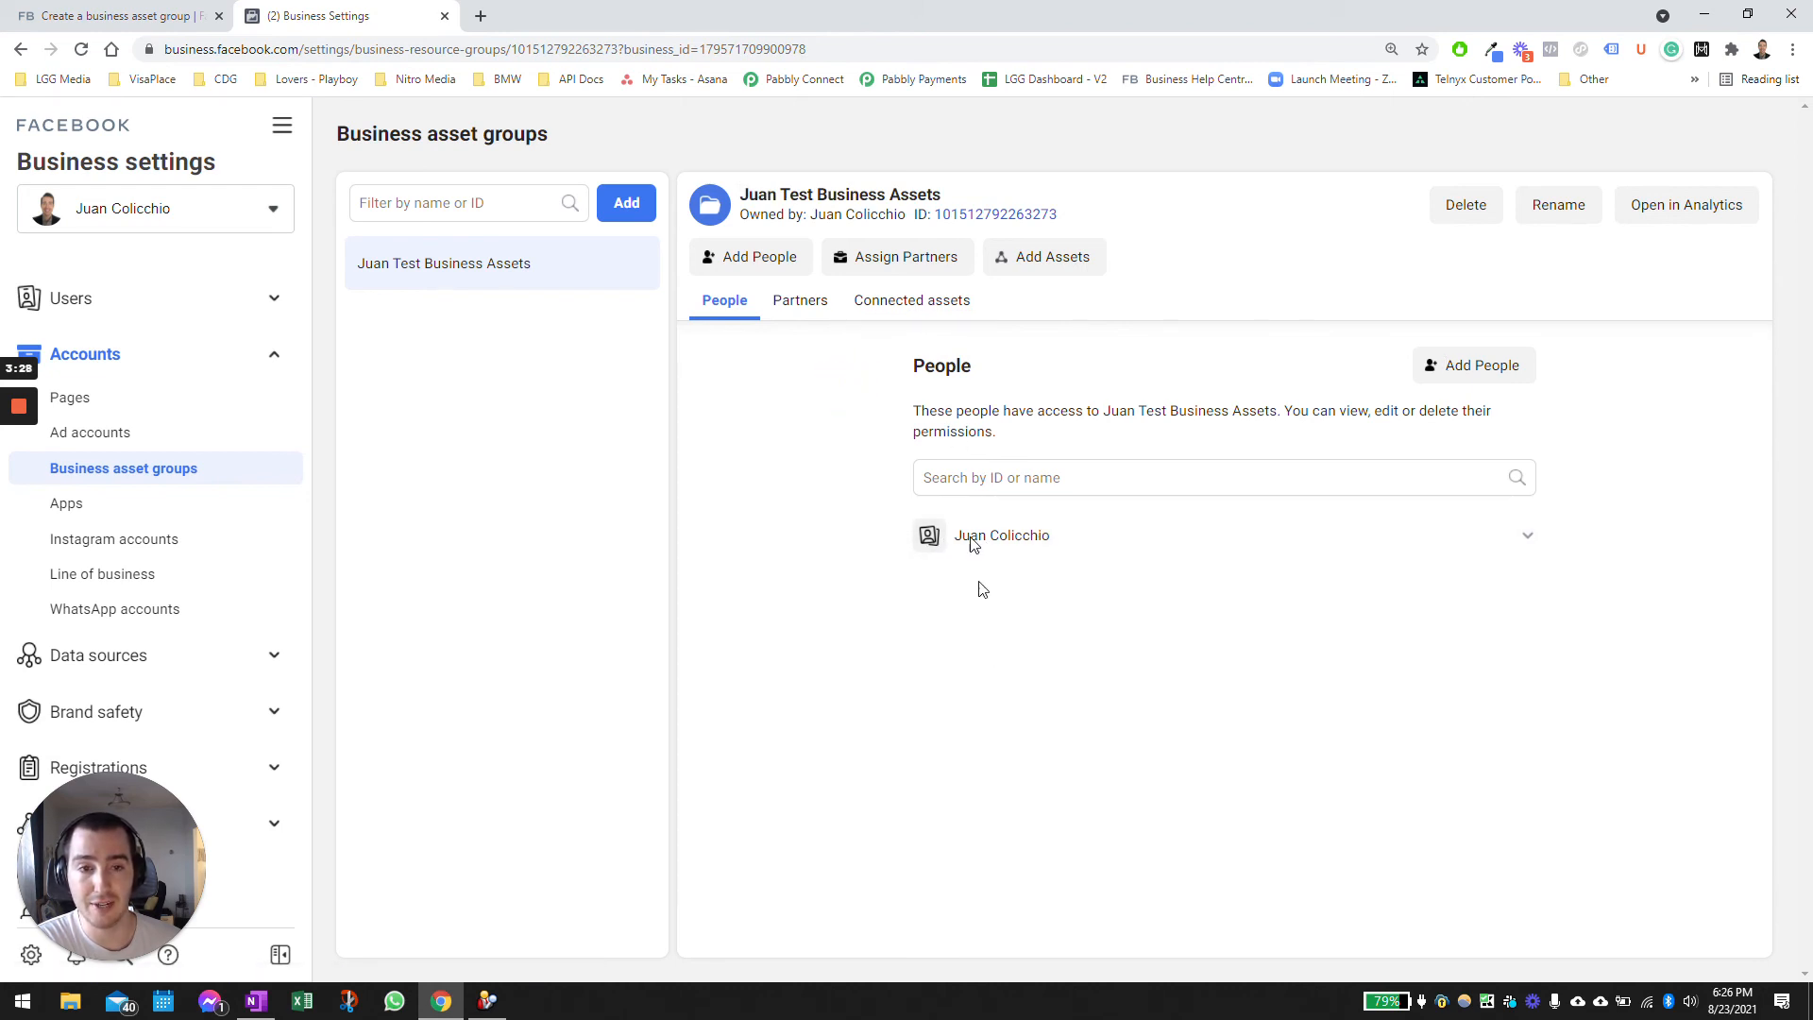
{"action": "left_click", "coordinate": [912, 302]}
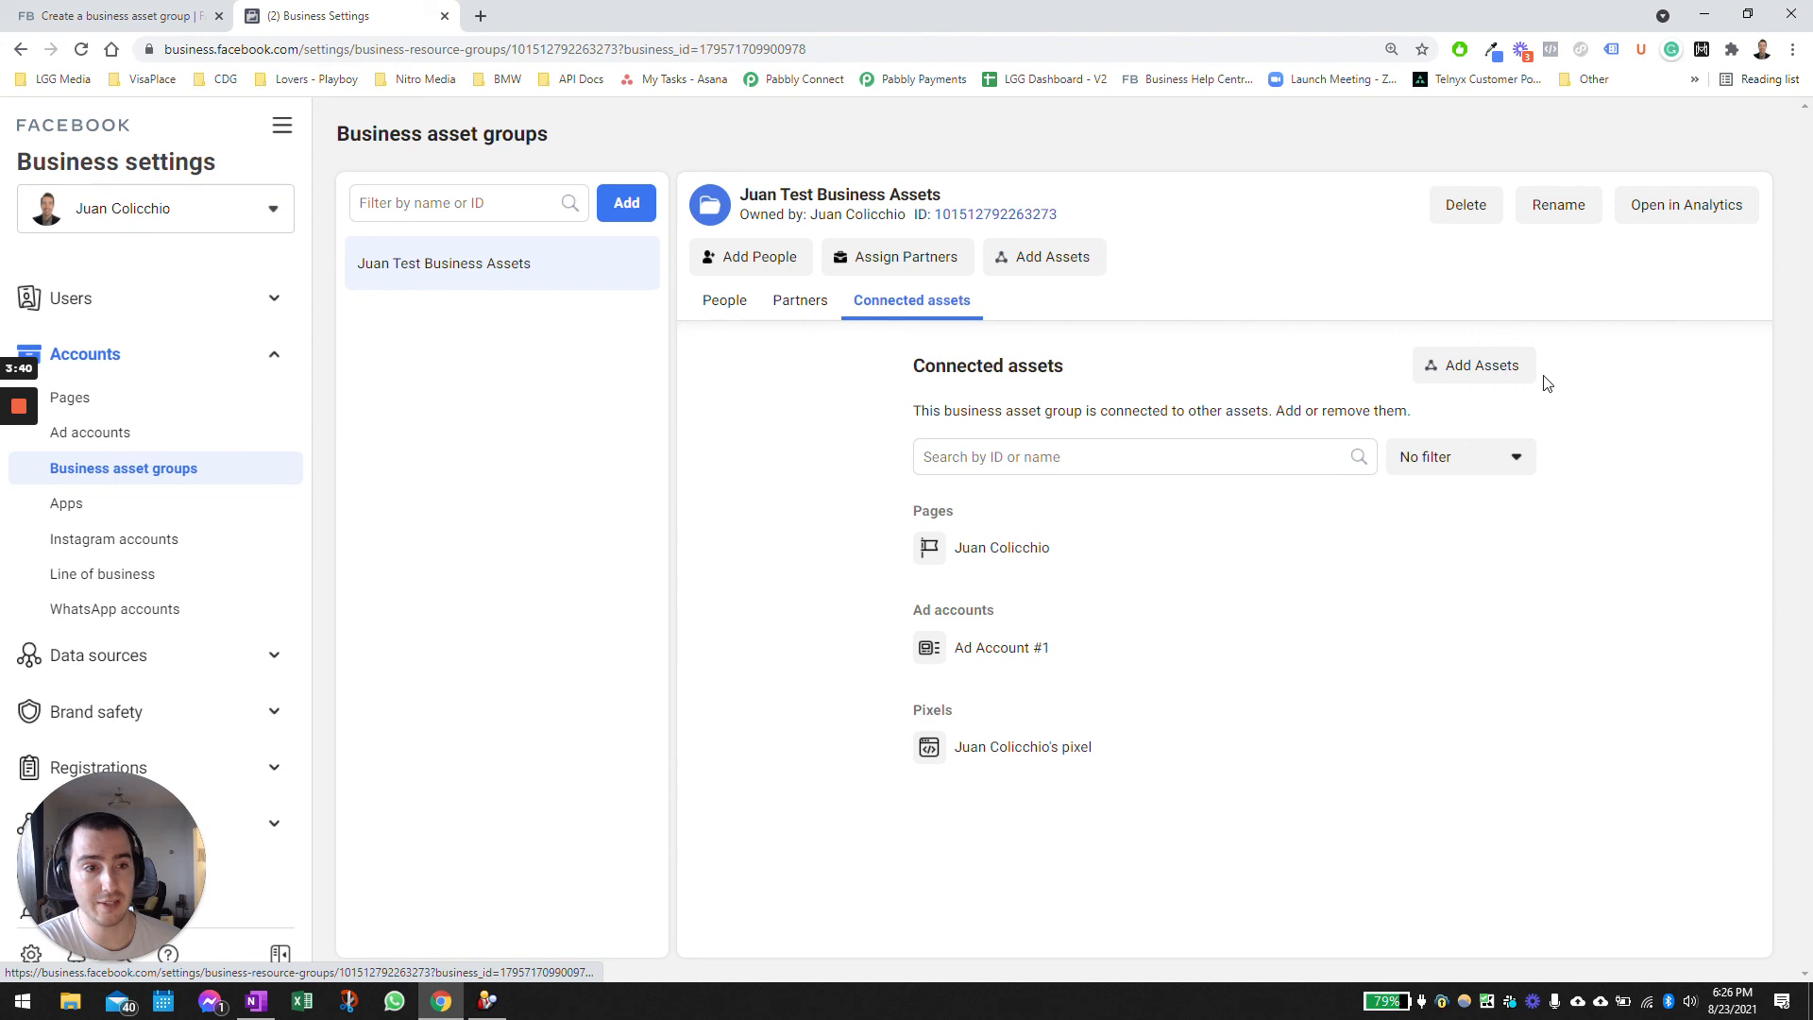
- Look through the Pages and ad accounts offered for adding to the group, and close the selection without adding anything
{"action": "left_click", "coordinate": [1490, 368]}
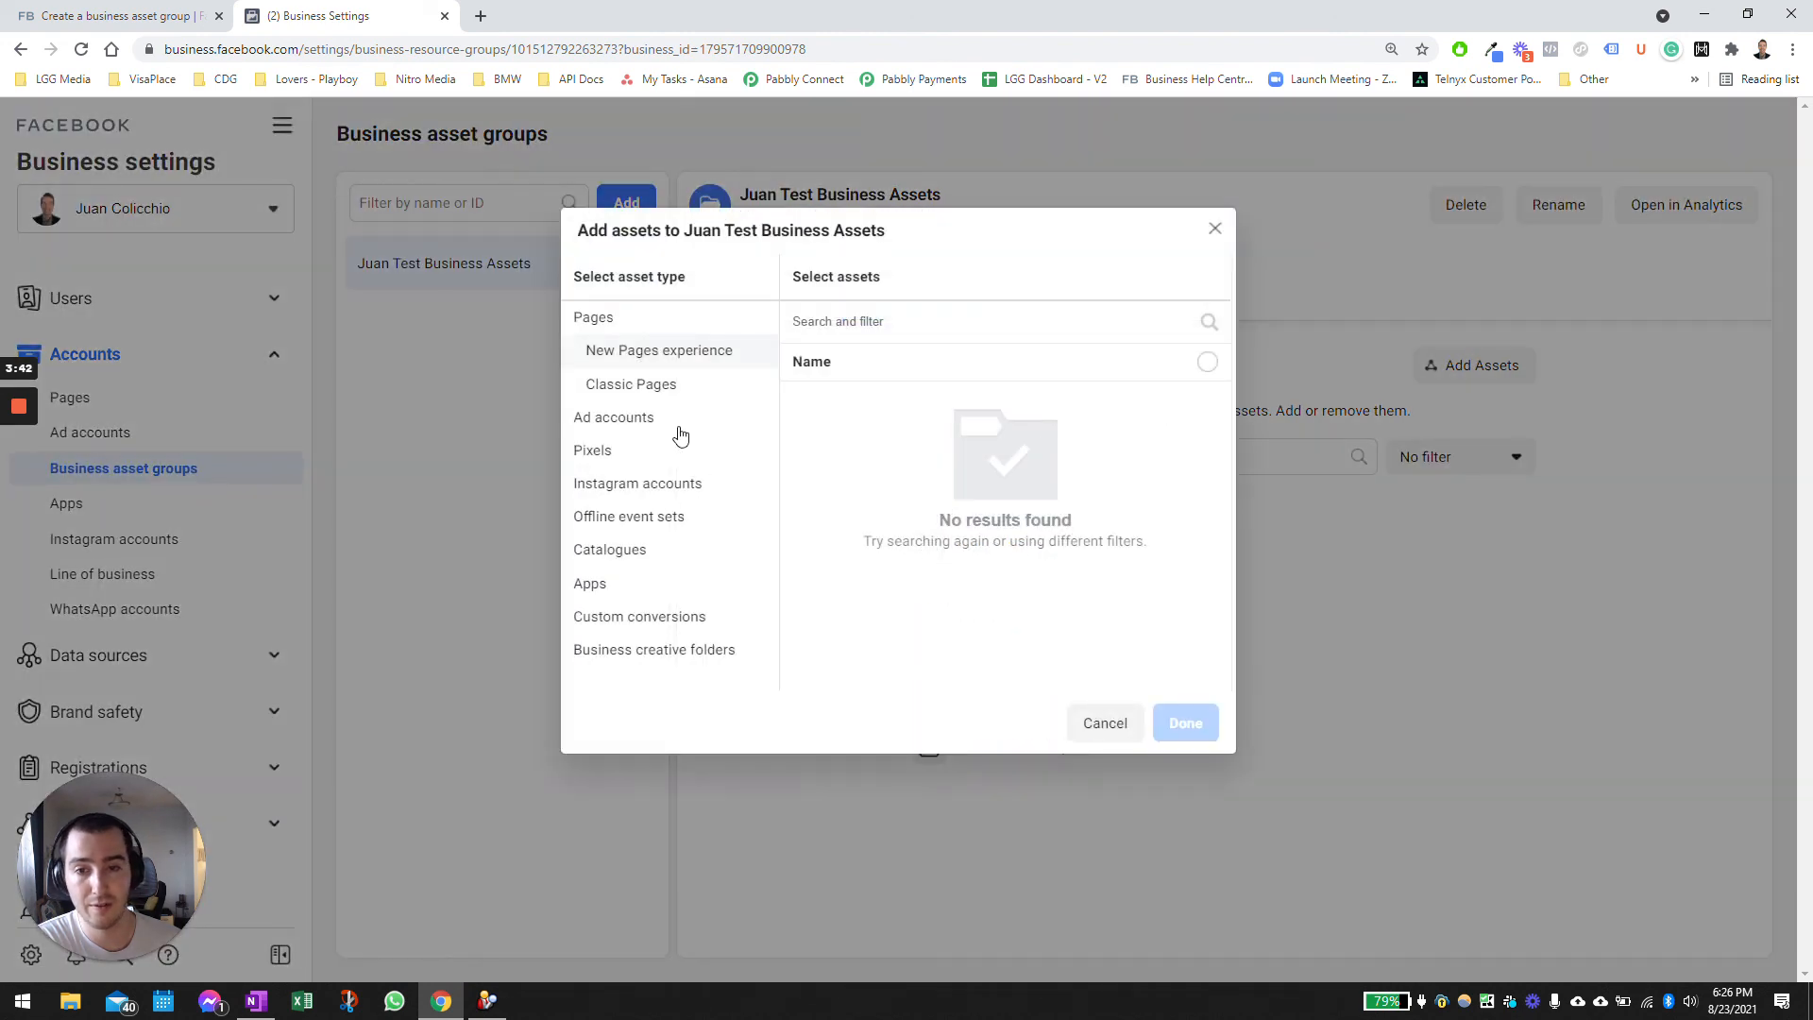
{"action": "left_click", "coordinate": [642, 419]}
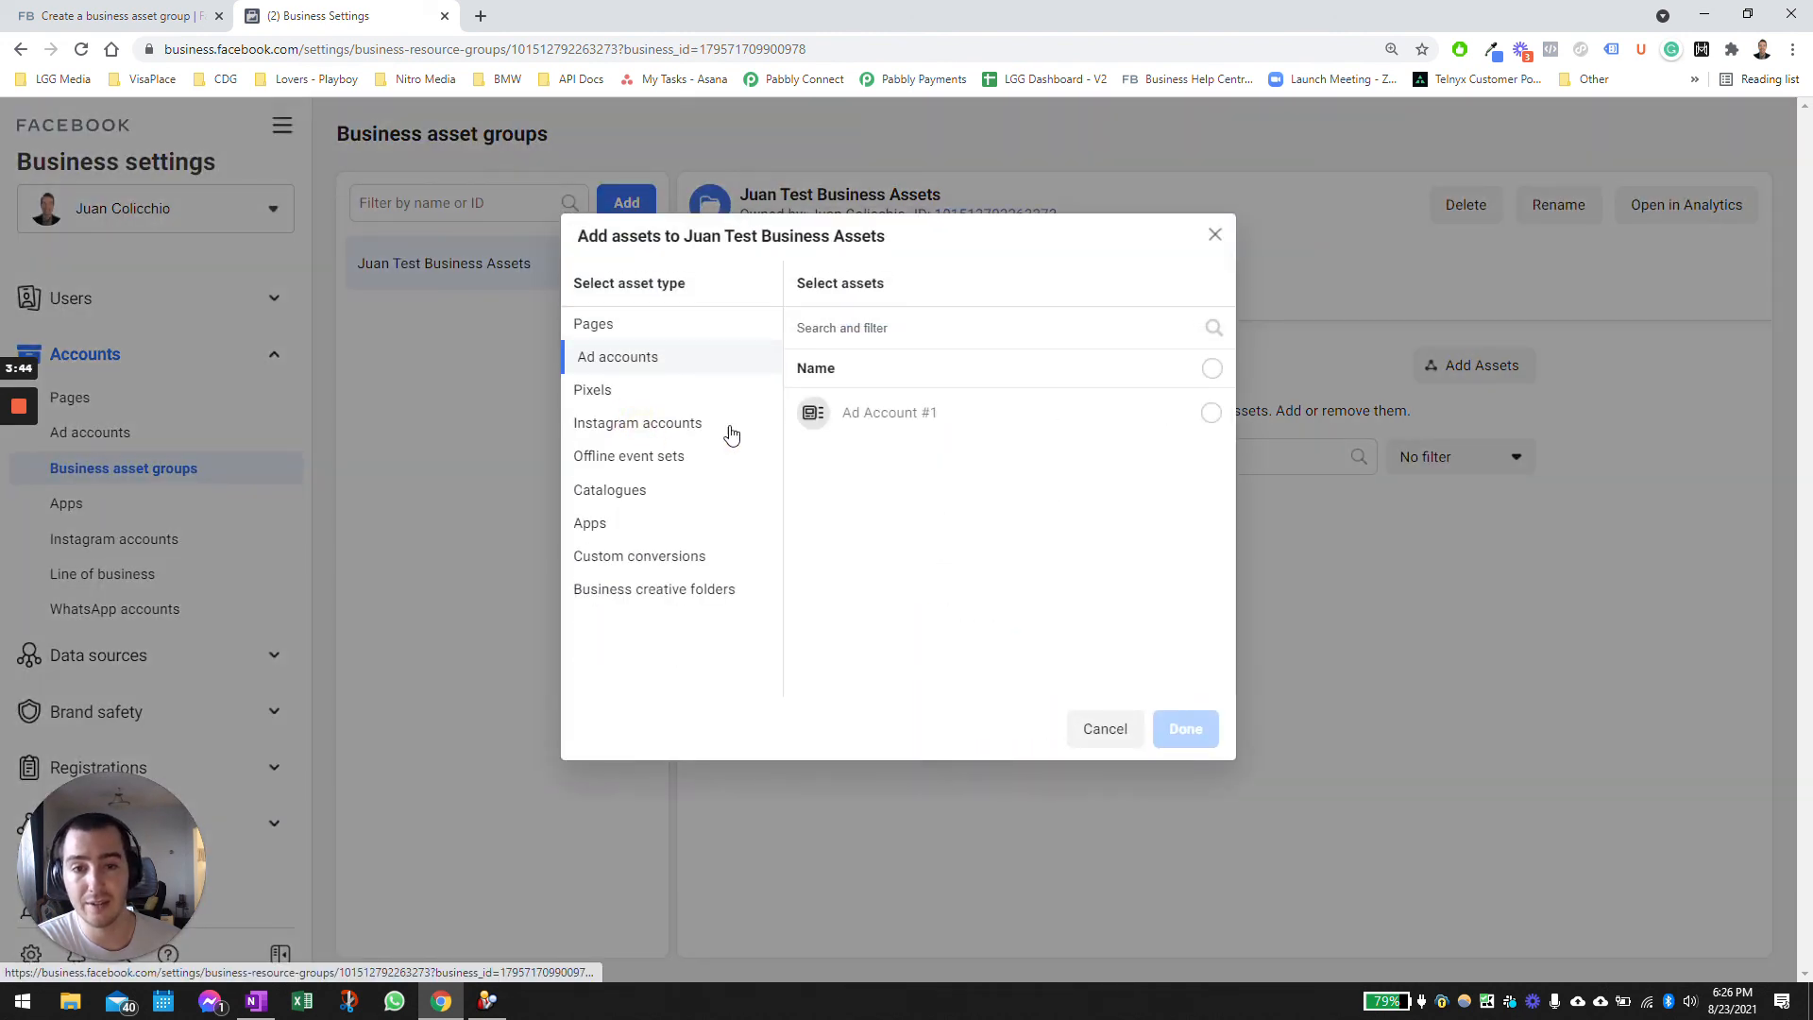
{"action": "left_click", "coordinate": [603, 329]}
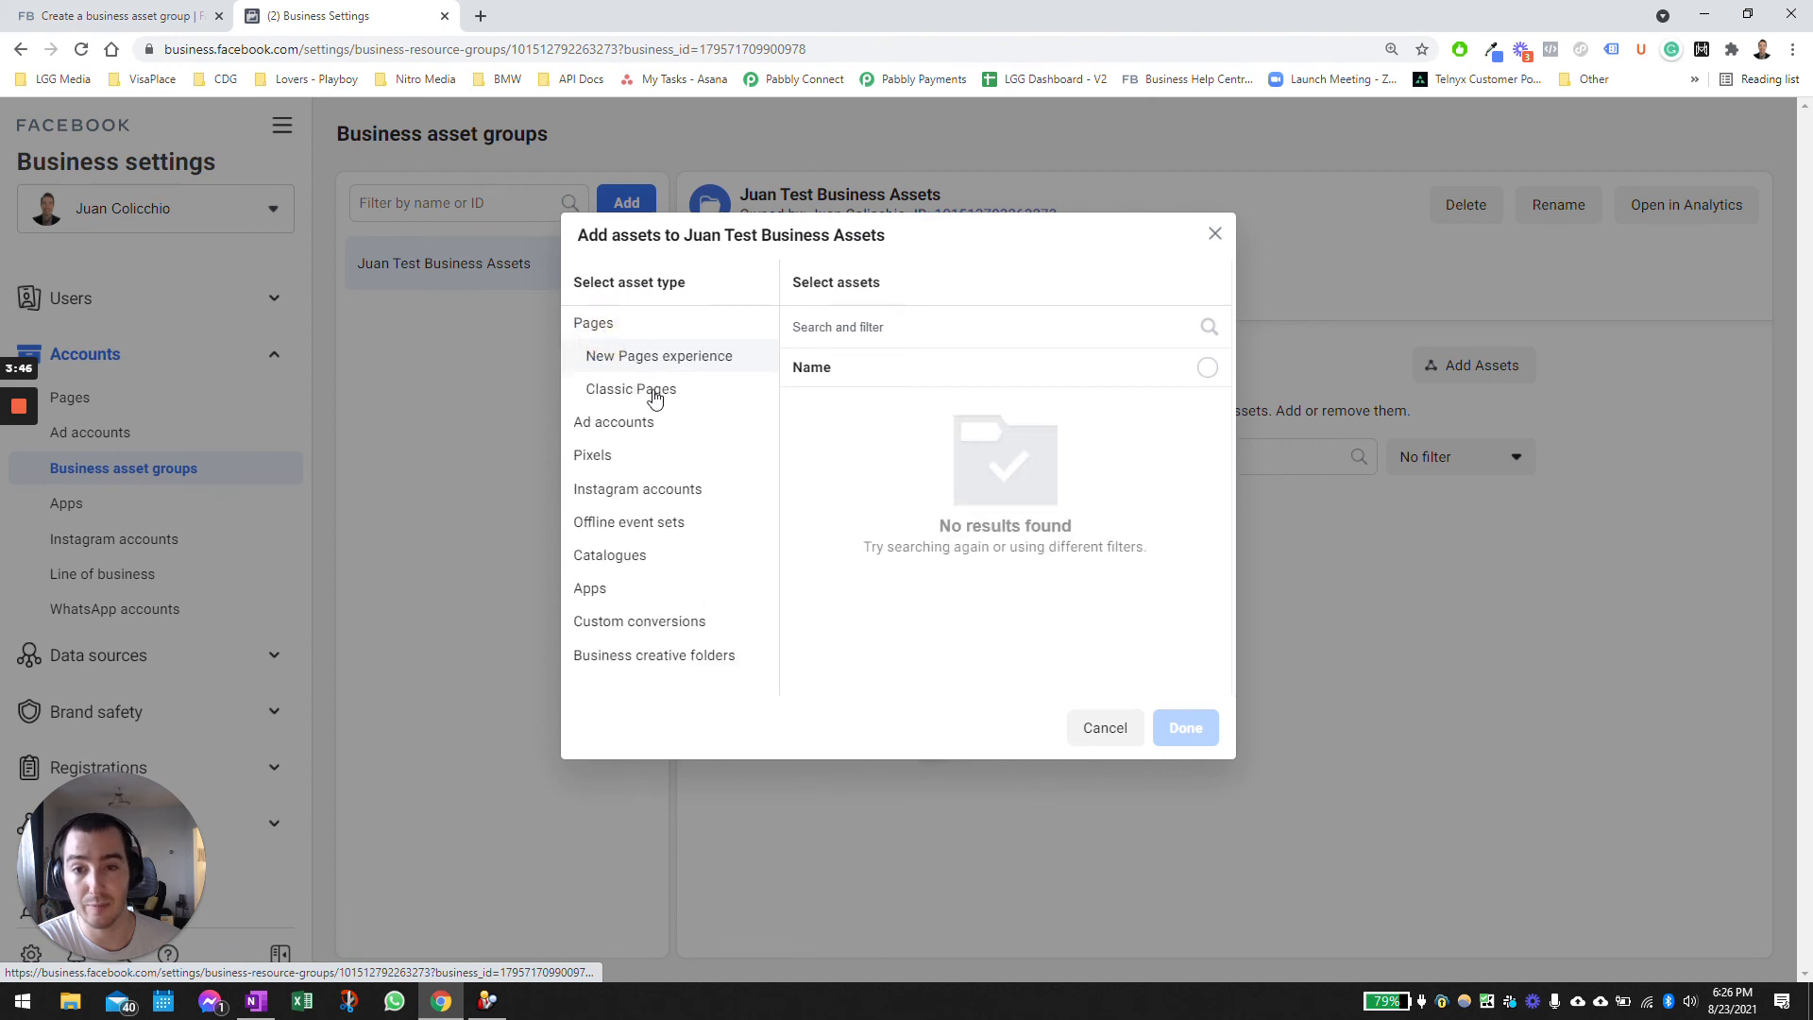
{"action": "left_click", "coordinate": [654, 398]}
{"action": "left_click", "coordinate": [618, 424]}
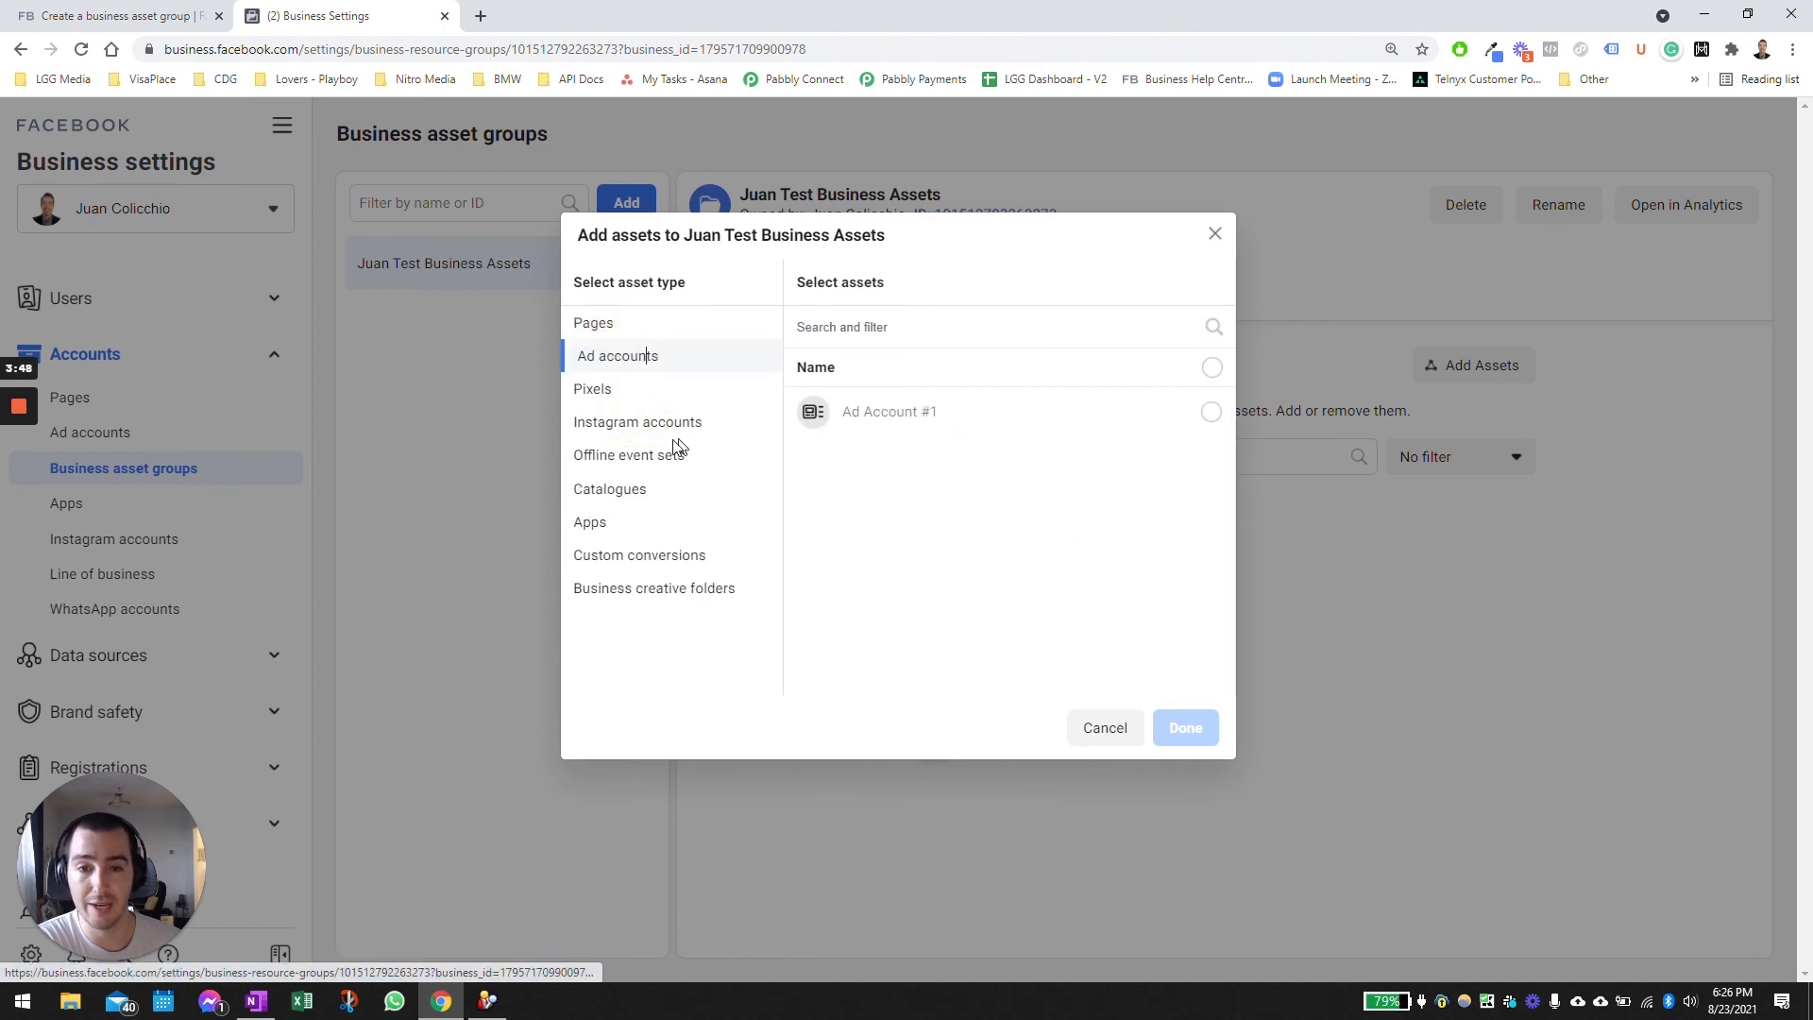
{"action": "left_click", "coordinate": [1214, 234]}
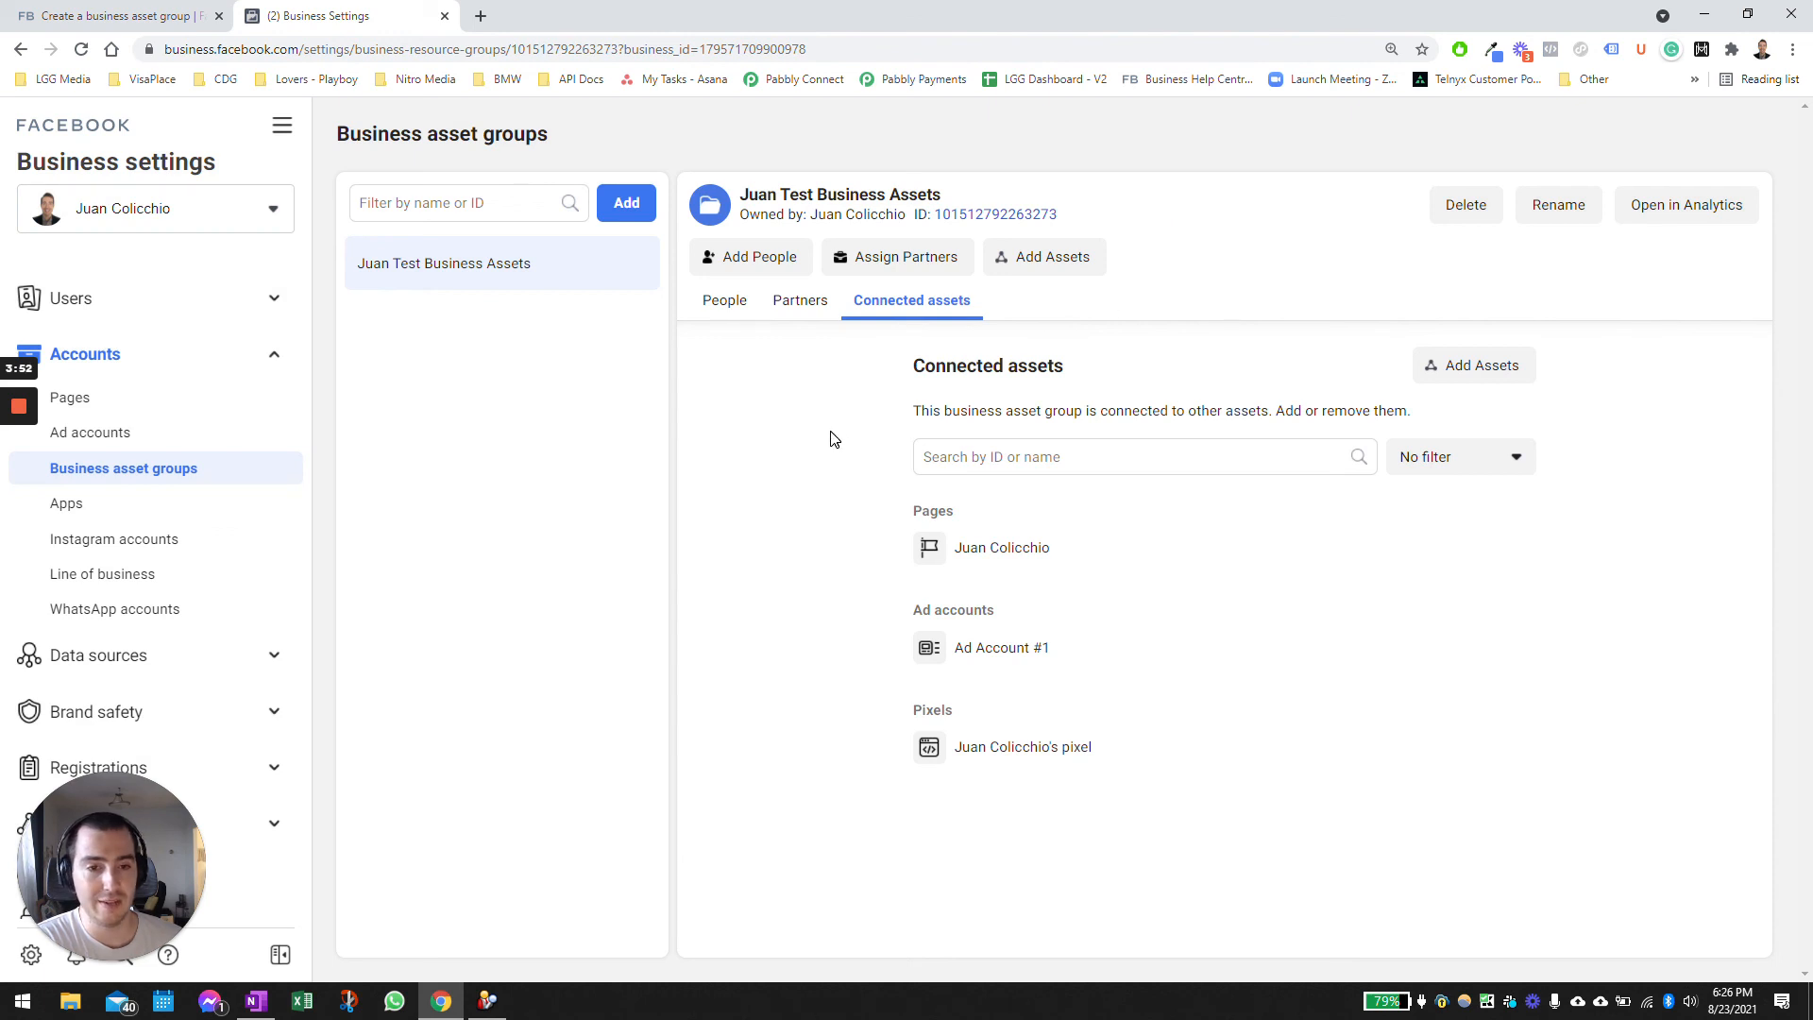